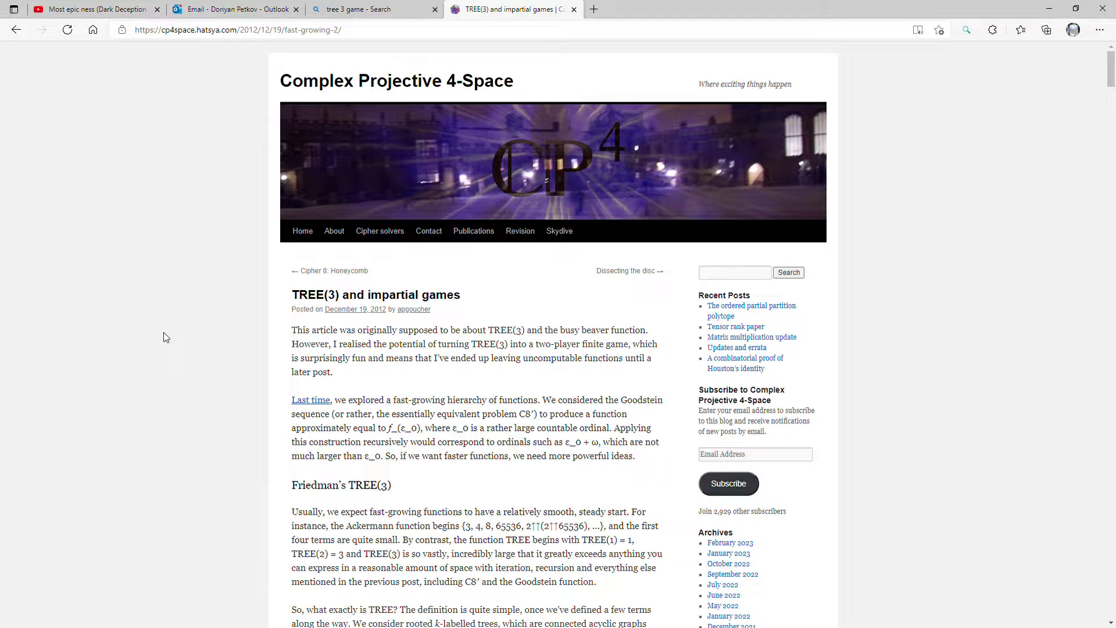
pyautogui.scroll(-4, 231, 289)
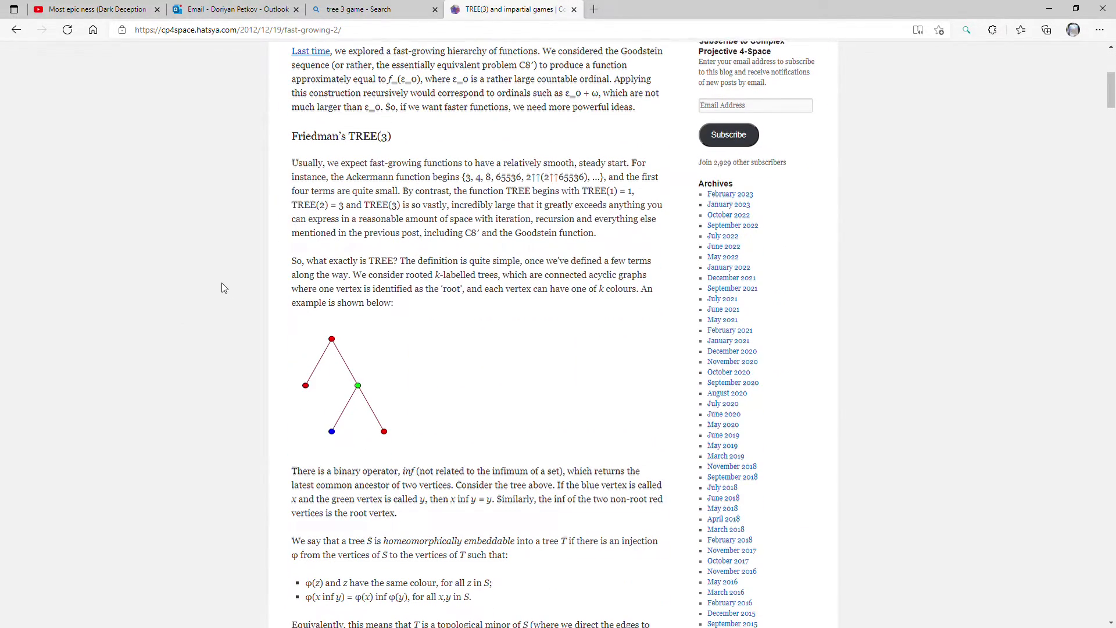
pyautogui.scroll(-2, 289, 213)
pyautogui.scroll(-3, 316, 218)
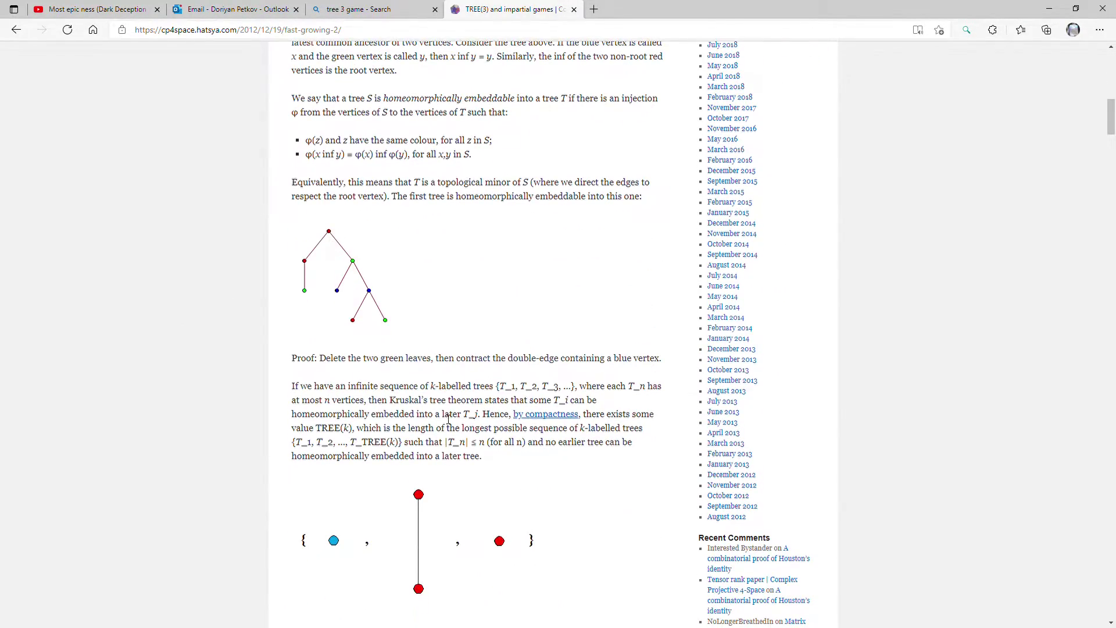
pyautogui.scroll(-1, 329, 456)
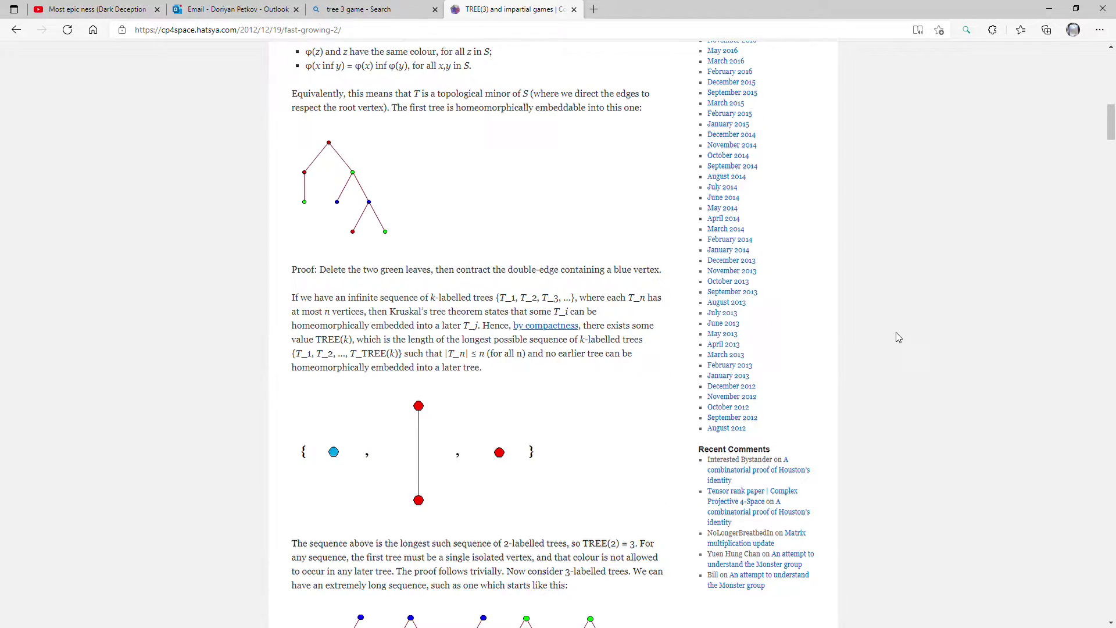
pyautogui.scroll(-2, 896, 333)
pyautogui.scroll(-2, 896, 333)
pyautogui.scroll(10, 457, 267)
pyautogui.scroll(2, 457, 268)
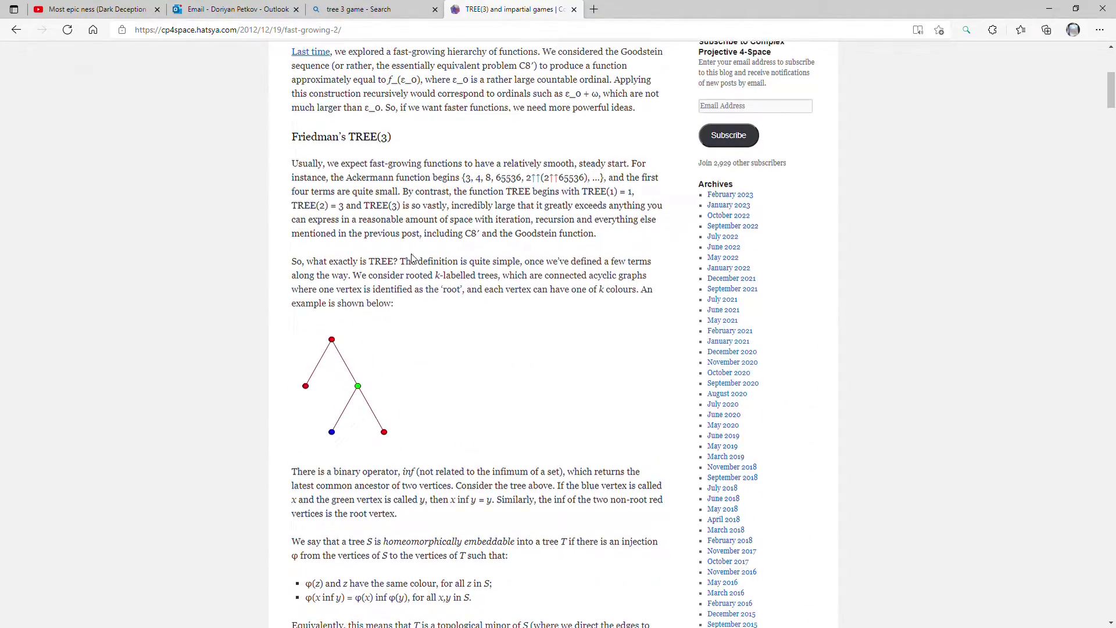
pyautogui.scroll(3, 399, 257)
# - Highlight 'TREE(3)' in the section heading twice, then 'beaver function', clearing each selection
pyautogui.moveTo(350, 399); pyautogui.dragTo(393, 399)
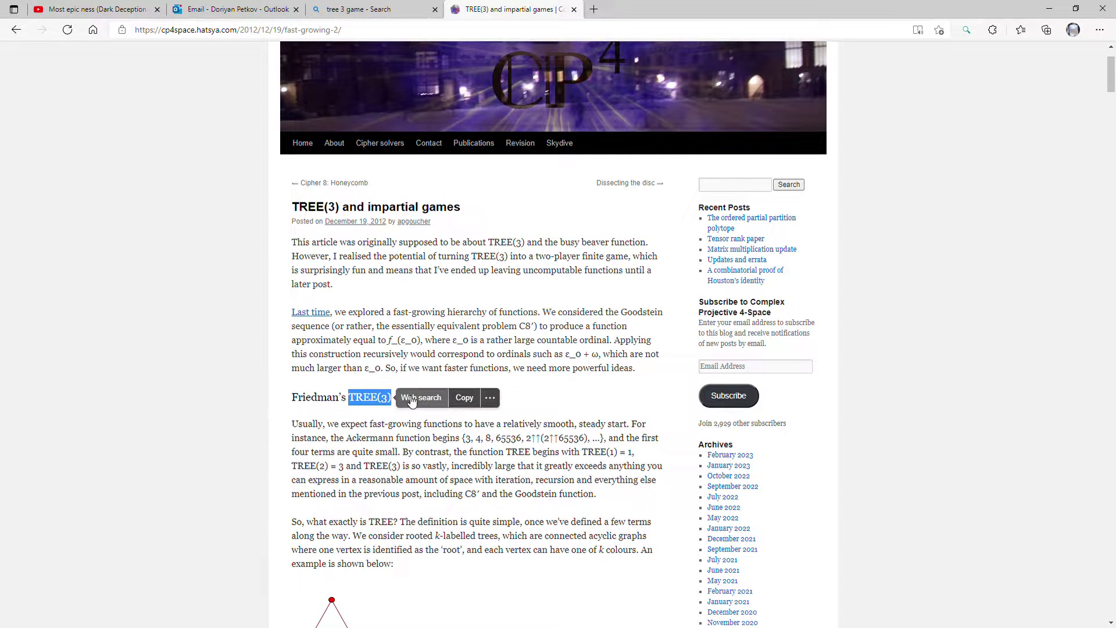
pyautogui.click(205, 354)
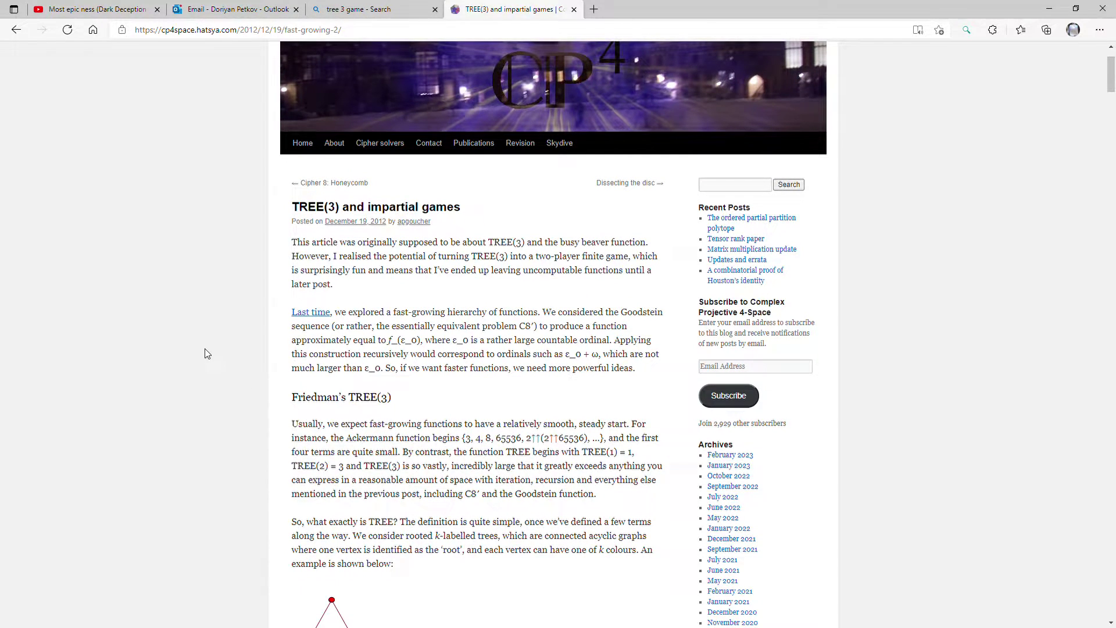
pyautogui.moveTo(349, 398); pyautogui.dragTo(392, 398)
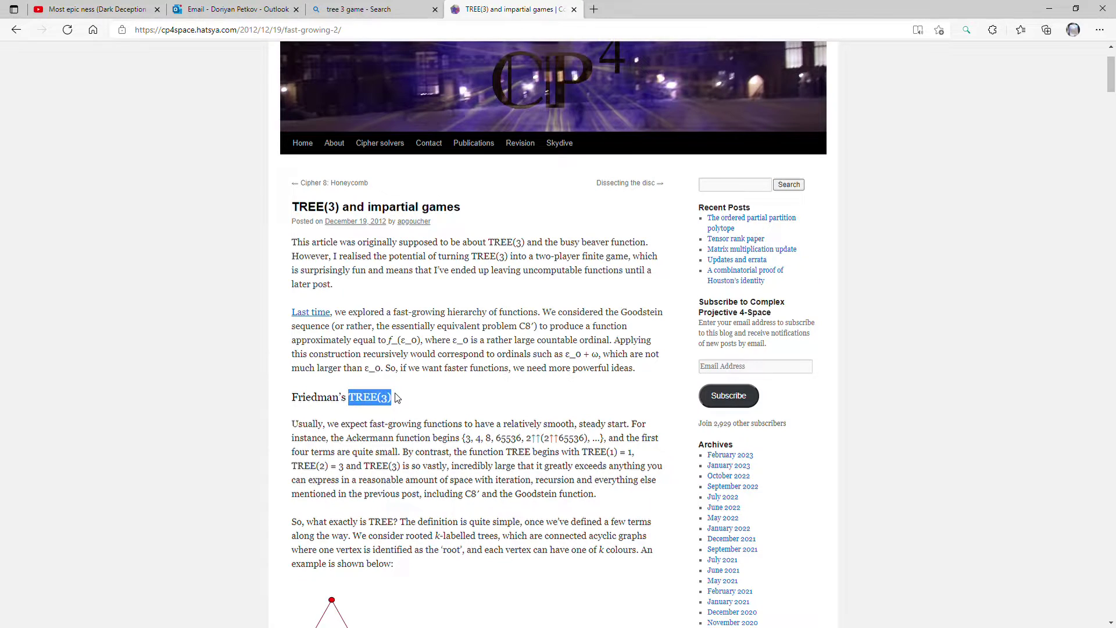
pyautogui.click(282, 292)
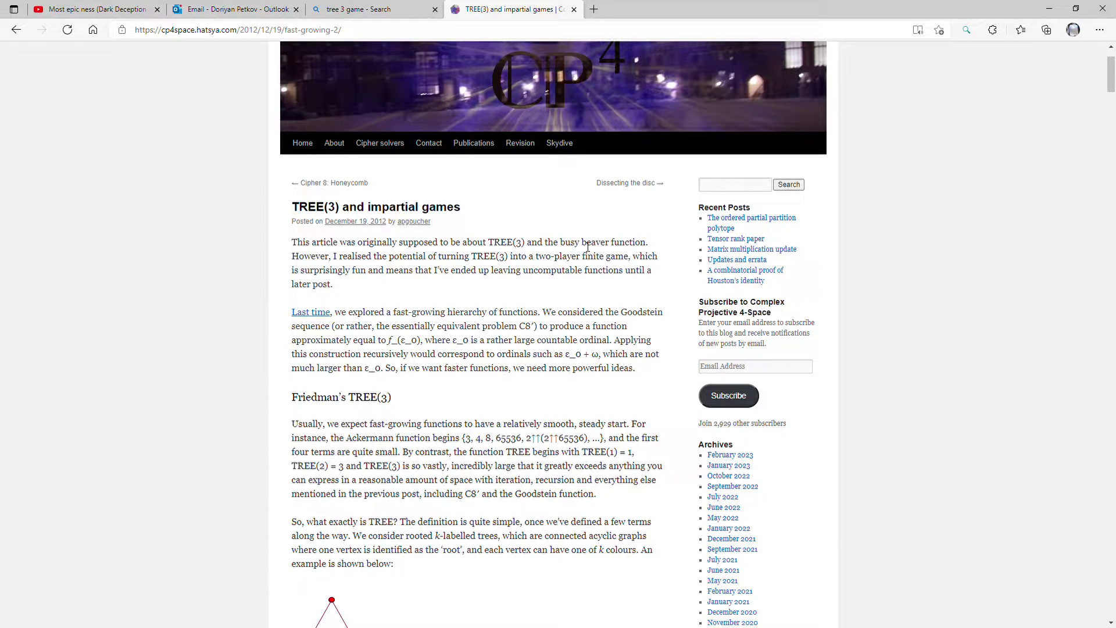
pyautogui.moveTo(583, 247); pyautogui.dragTo(655, 247)
pyautogui.click(207, 247)
pyautogui.scroll(-4, 381, 410)
pyautogui.scroll(-2, 324, 377)
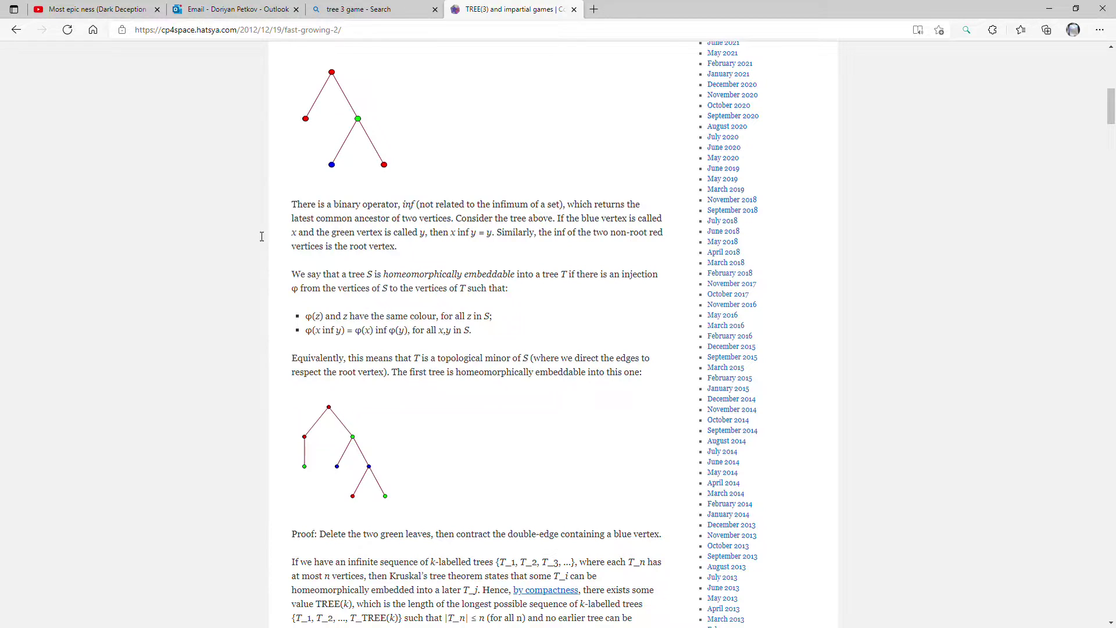
pyautogui.scroll(-5, 449, 330)
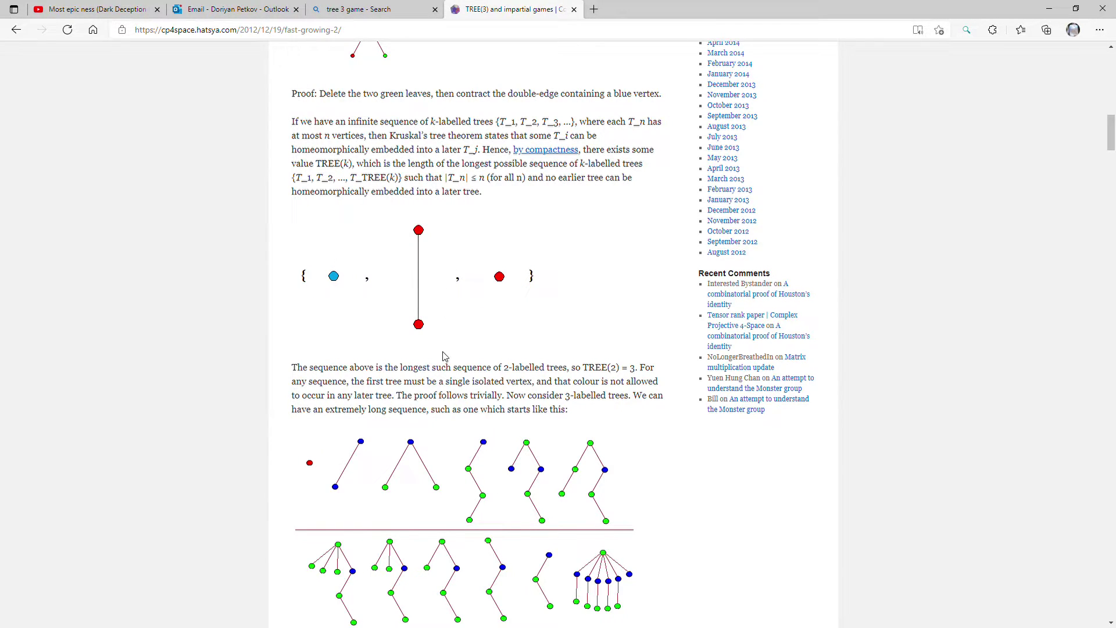
pyautogui.scroll(-2, 449, 358)
pyautogui.scroll(-1, 454, 358)
pyautogui.scroll(3, 454, 358)
pyautogui.scroll(2, 393, 393)
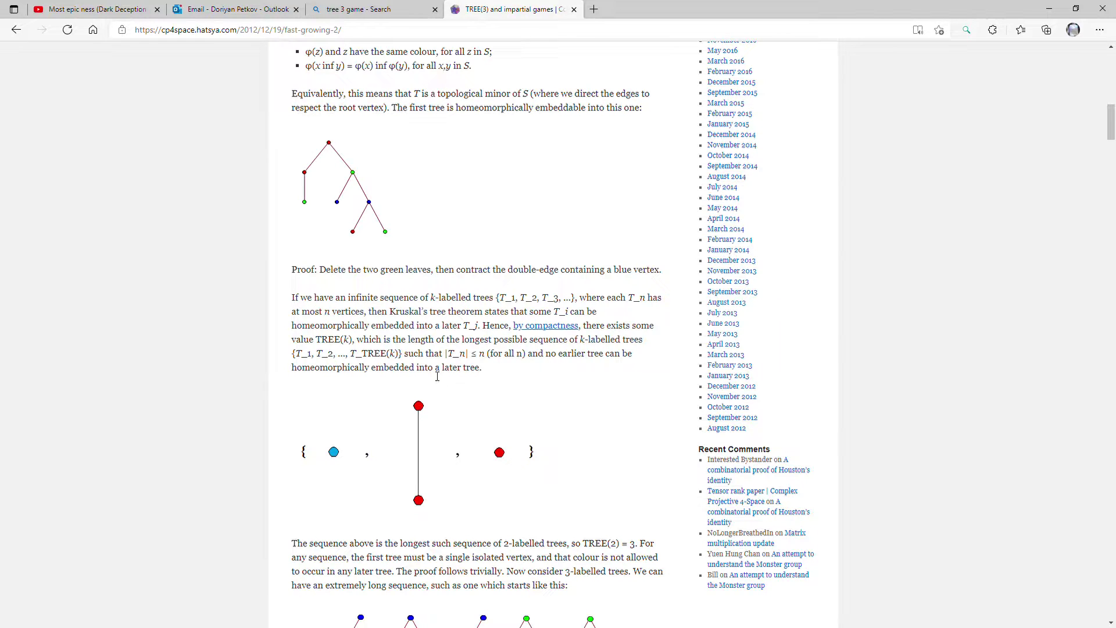
pyautogui.scroll(-1, 495, 499)
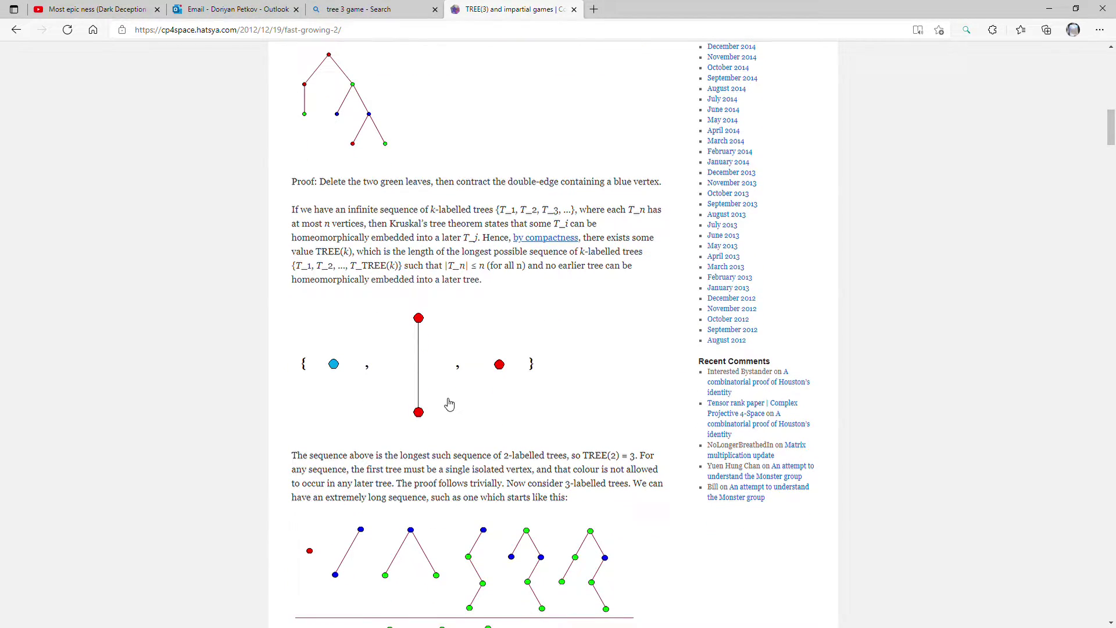
pyautogui.scroll(4, 384, 316)
pyautogui.scroll(-1, 389, 310)
pyautogui.scroll(1, 387, 311)
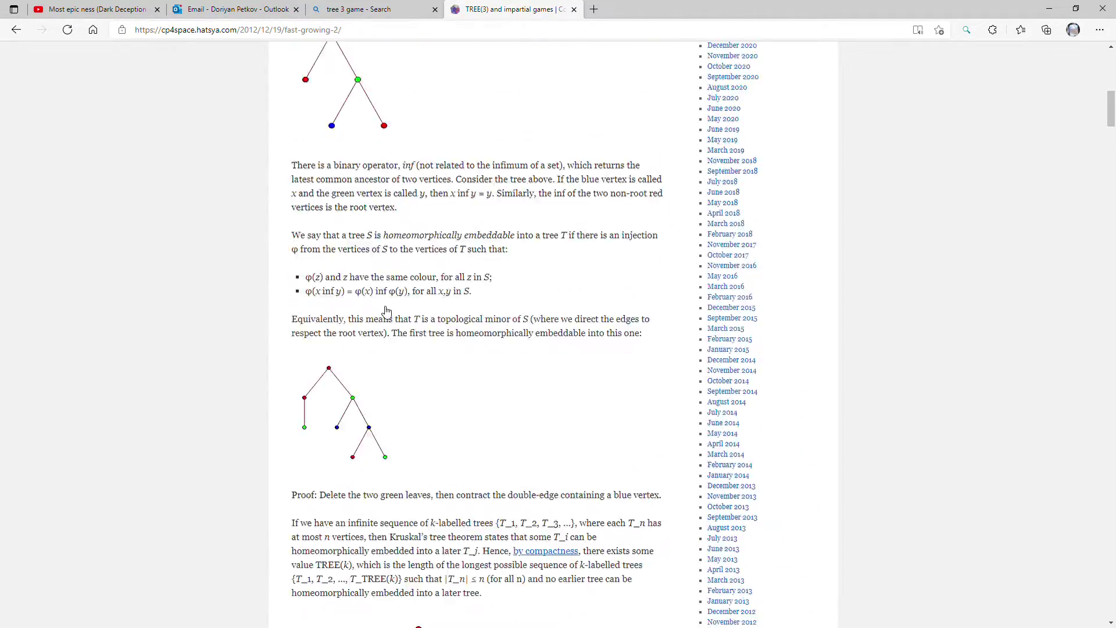
pyautogui.scroll(3, 386, 311)
pyautogui.scroll(-5, 387, 311)
pyautogui.scroll(-3, 387, 314)
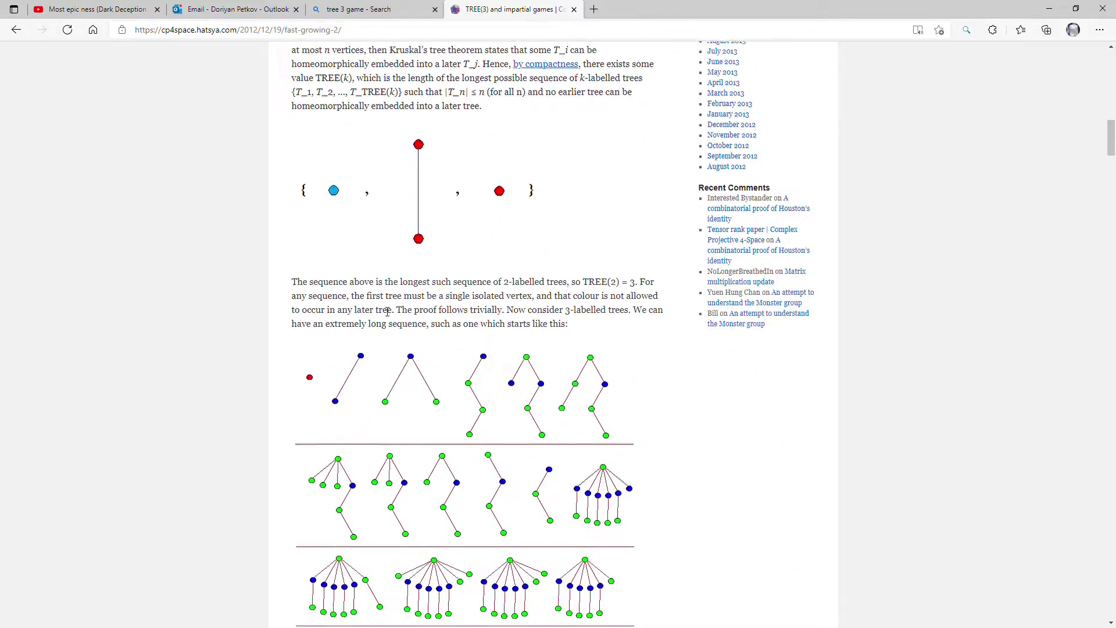
pyautogui.scroll(-2, 384, 325)
pyautogui.scroll(-1, 382, 325)
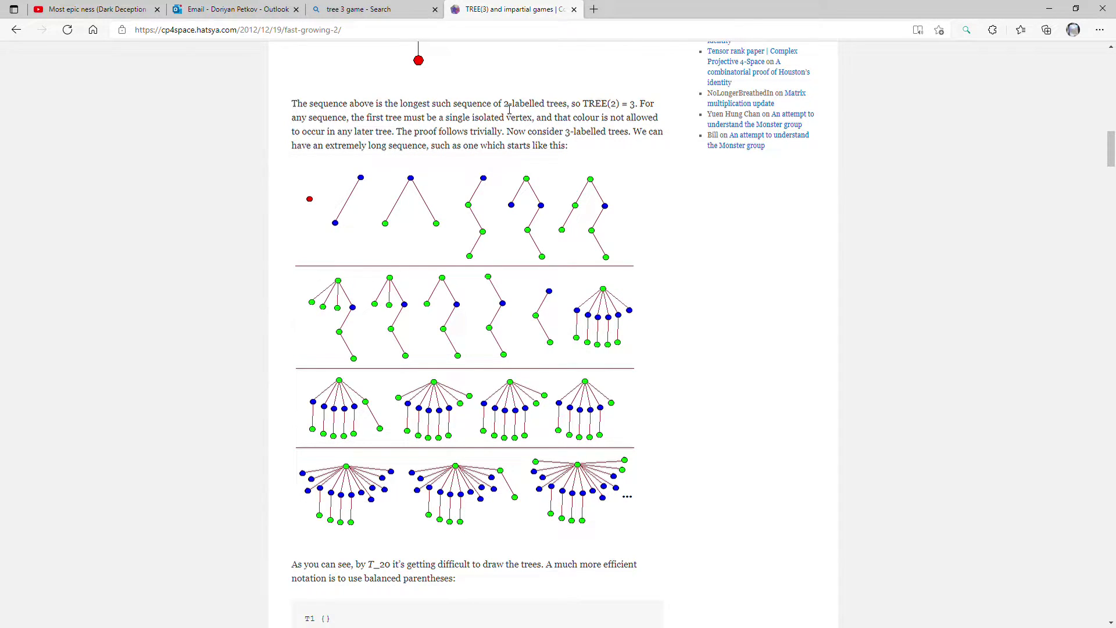
# - Highlight '2-labelled trees' and then 'TREE(2) = 3', deselecting each one afterwards
pyautogui.moveTo(504, 106); pyautogui.dragTo(571, 105)
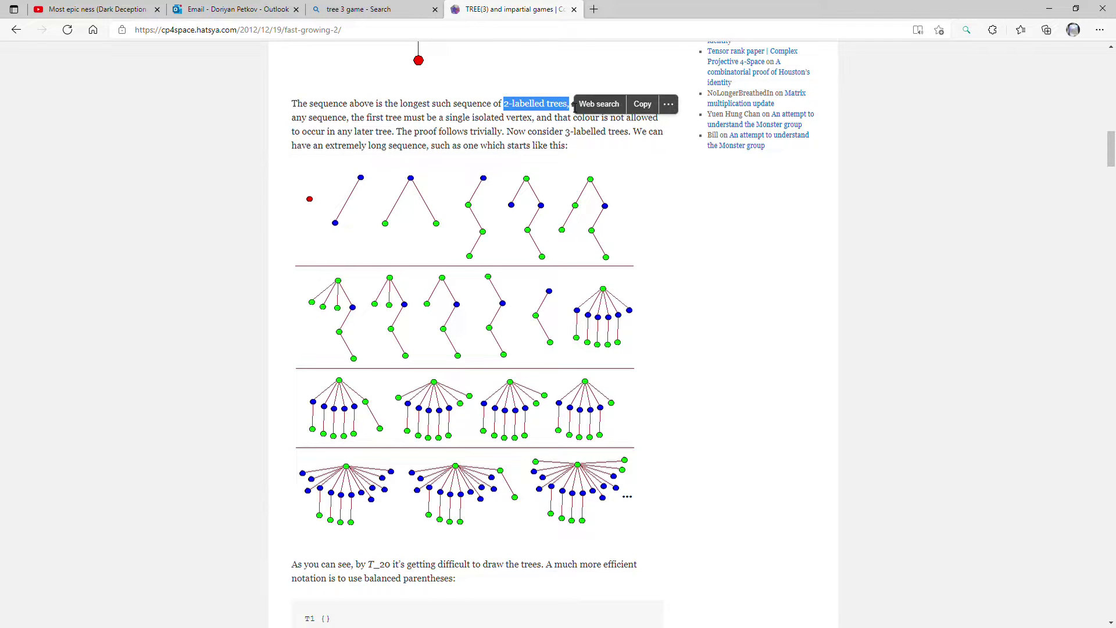
pyautogui.click(549, 133)
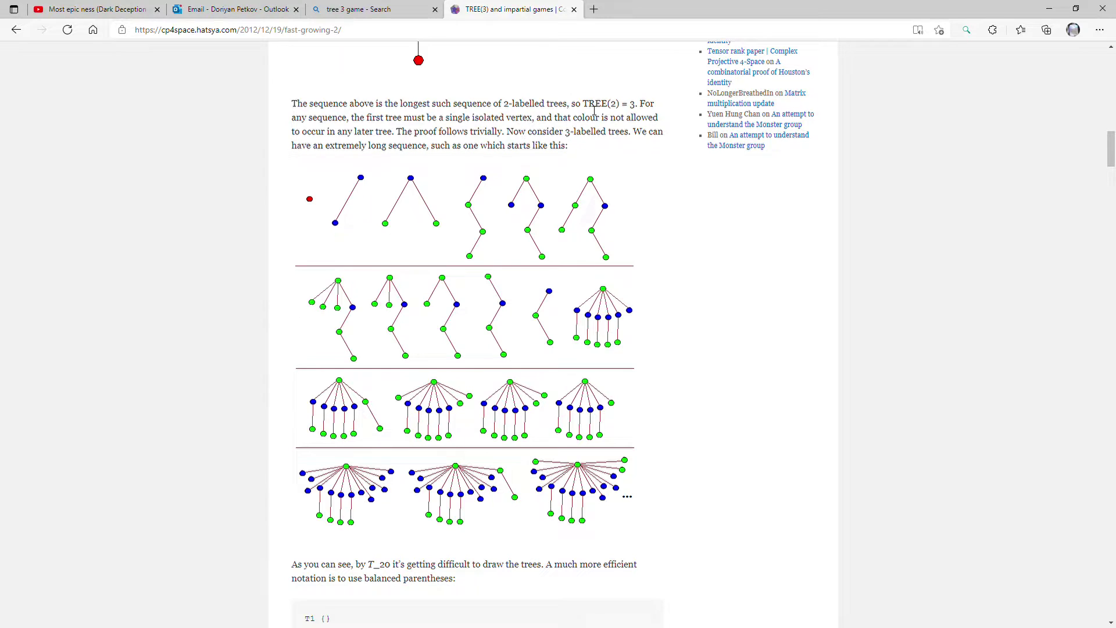
pyautogui.moveTo(583, 105); pyautogui.dragTo(637, 106)
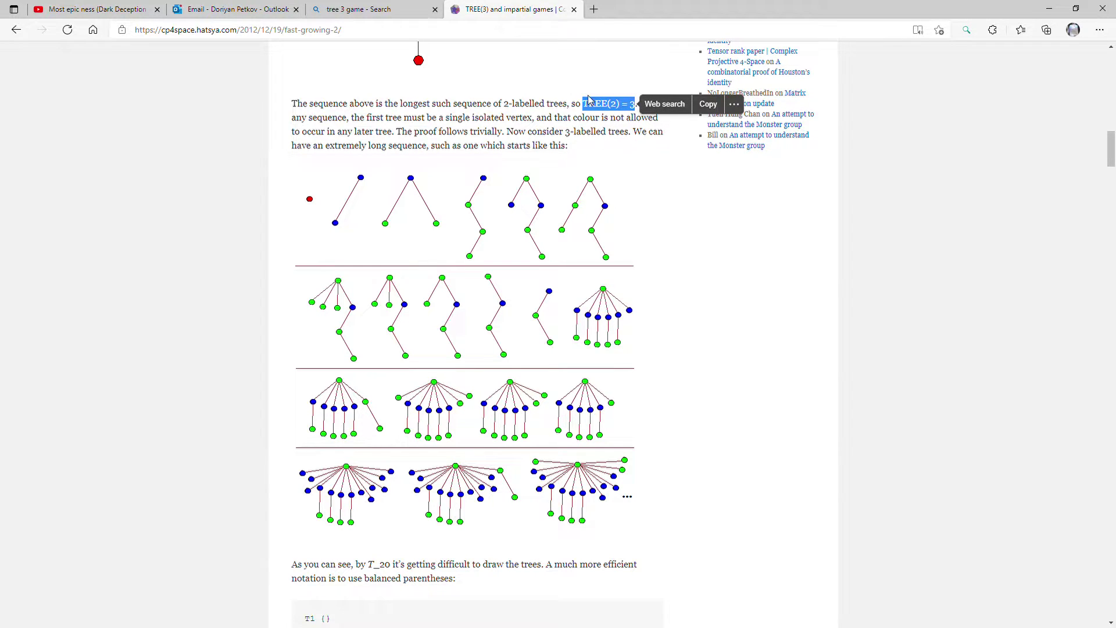
pyautogui.click(499, 131)
pyautogui.scroll(-2, 493, 261)
pyautogui.scroll(-1, 495, 350)
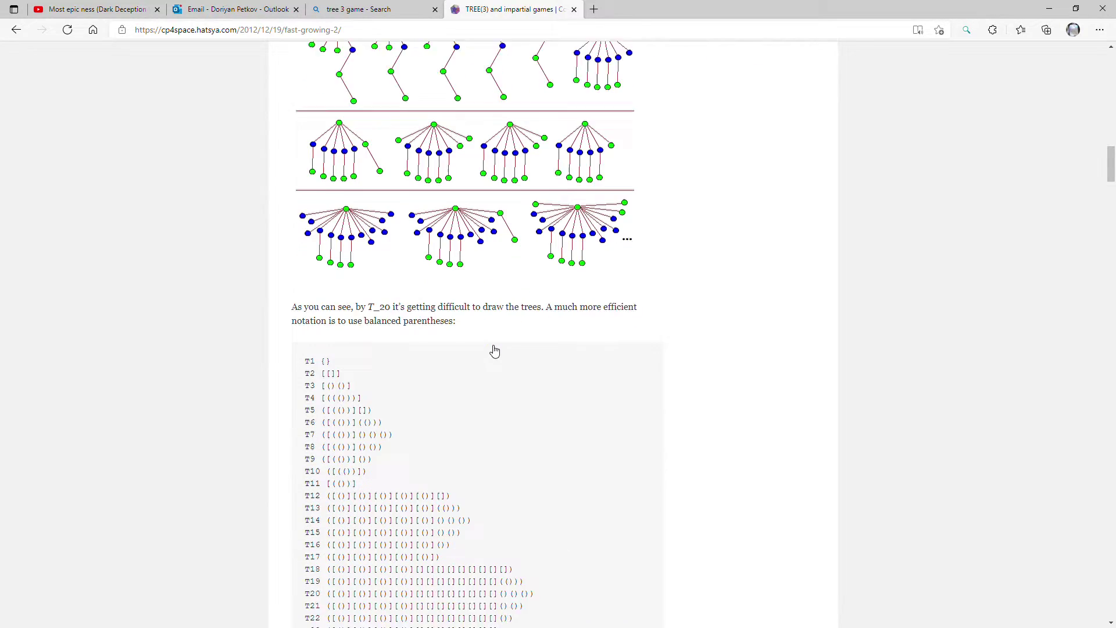
pyautogui.scroll(-1, 493, 351)
pyautogui.scroll(3, 486, 345)
pyautogui.scroll(2, 488, 342)
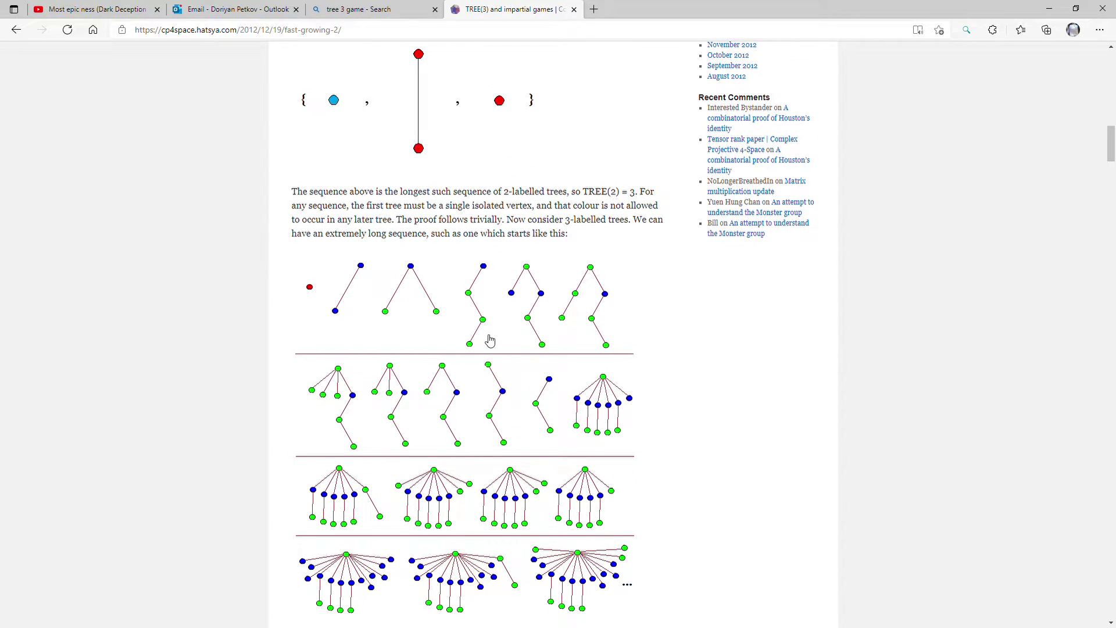
pyautogui.scroll(-1, 210, 281)
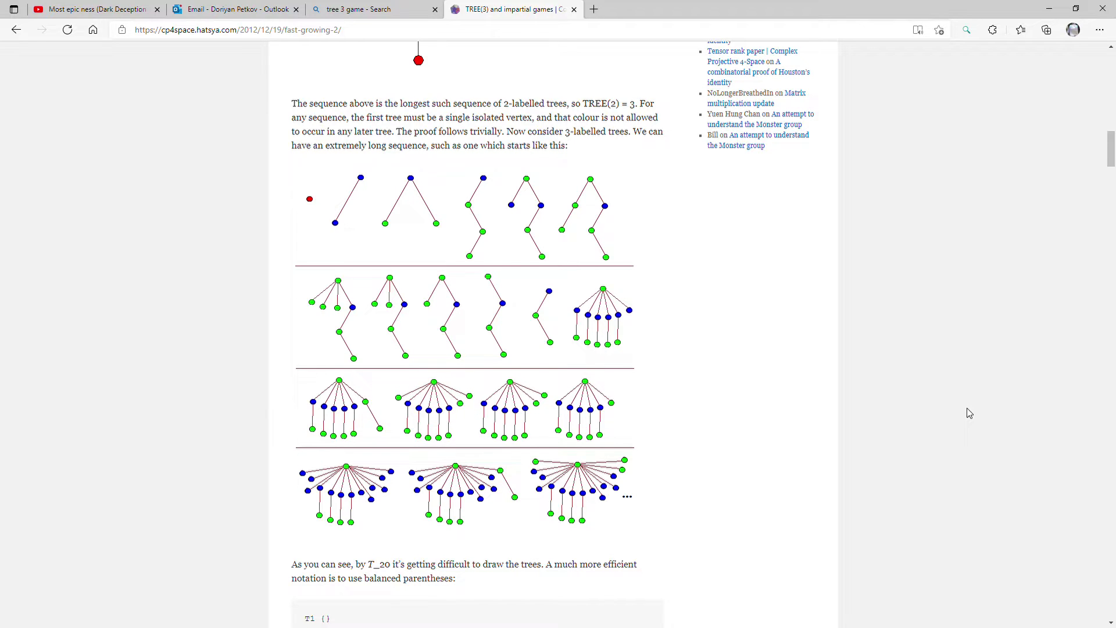
pyautogui.scroll(-2, 147, 309)
pyautogui.scroll(-1, 182, 320)
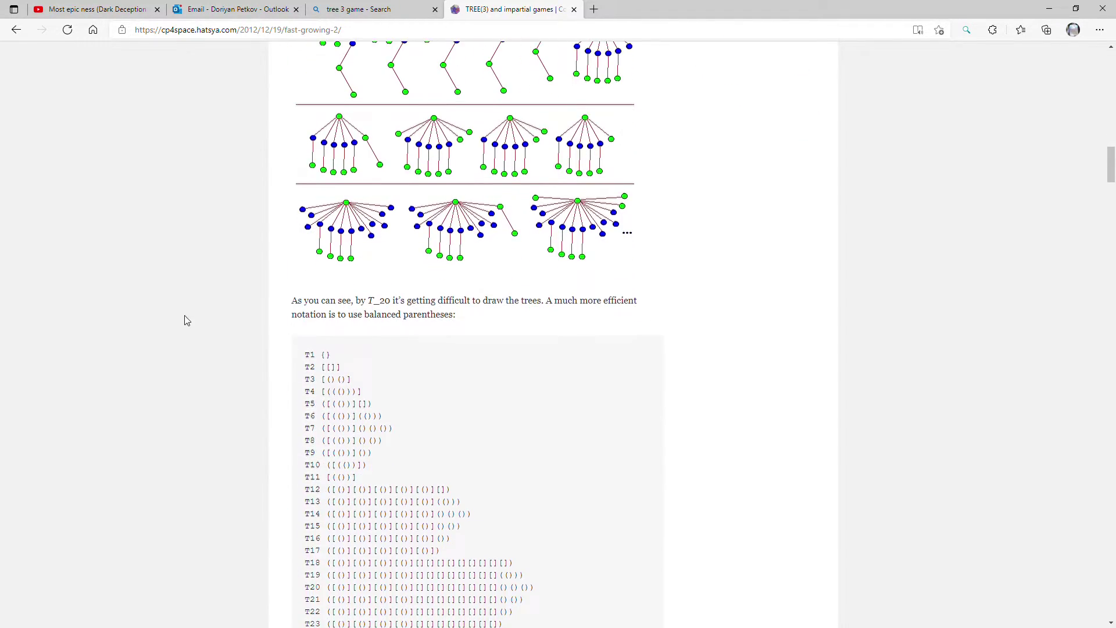
pyautogui.scroll(-3, 259, 288)
pyautogui.scroll(-1, 304, 328)
pyautogui.scroll(-1, 303, 328)
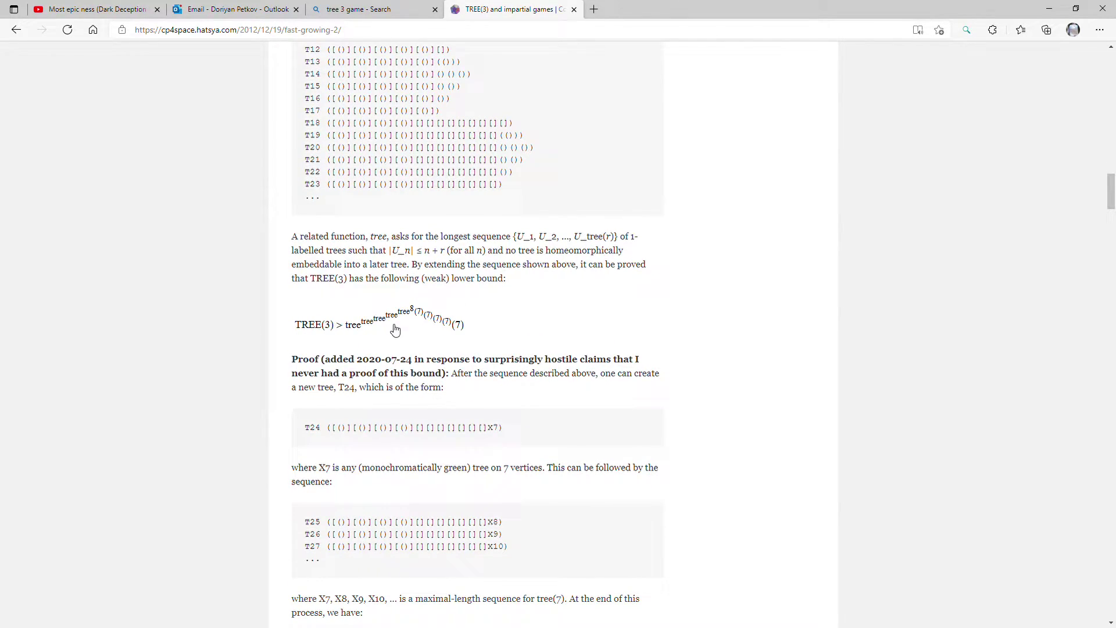
pyautogui.scroll(1, 393, 298)
pyautogui.scroll(5, 387, 245)
pyautogui.scroll(1, 387, 246)
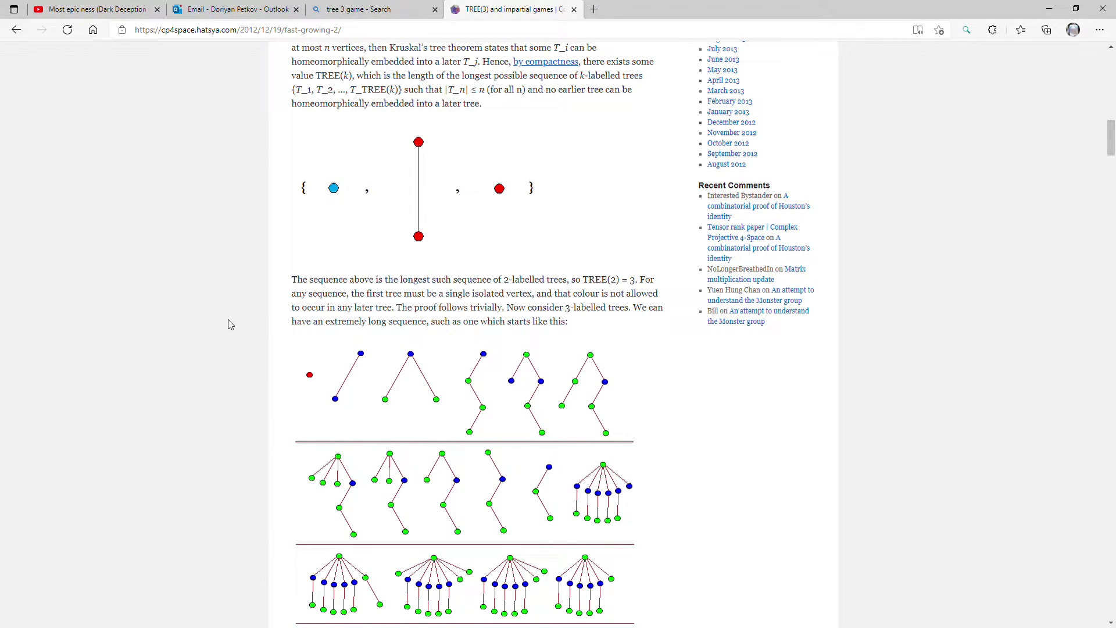
pyautogui.scroll(-2, 210, 297)
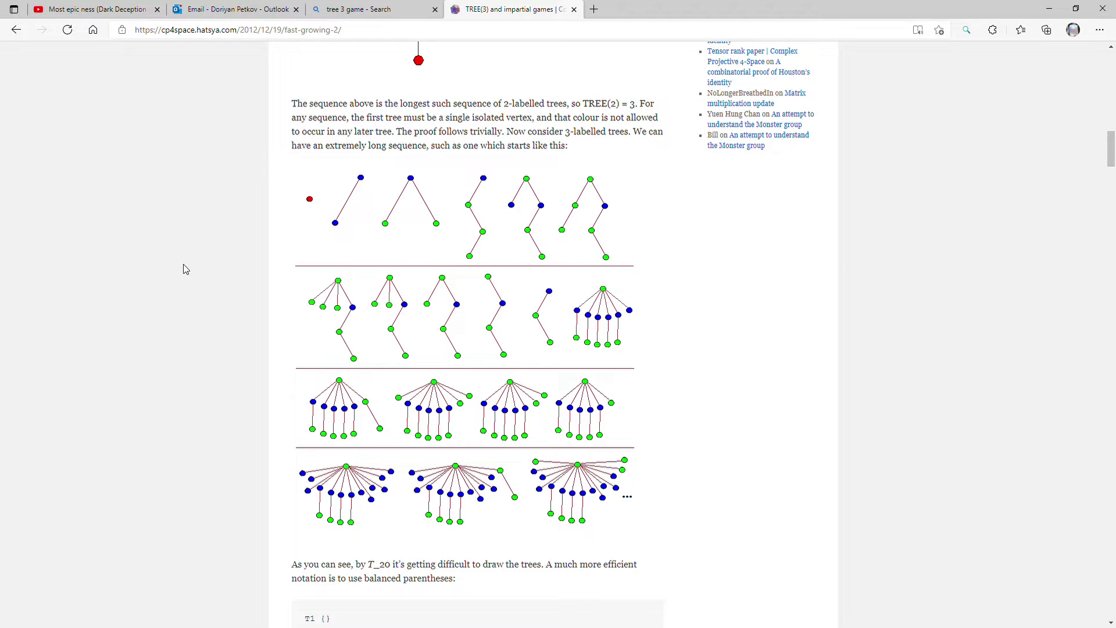
pyautogui.scroll(-2, 127, 238)
pyautogui.scroll(-1, 127, 237)
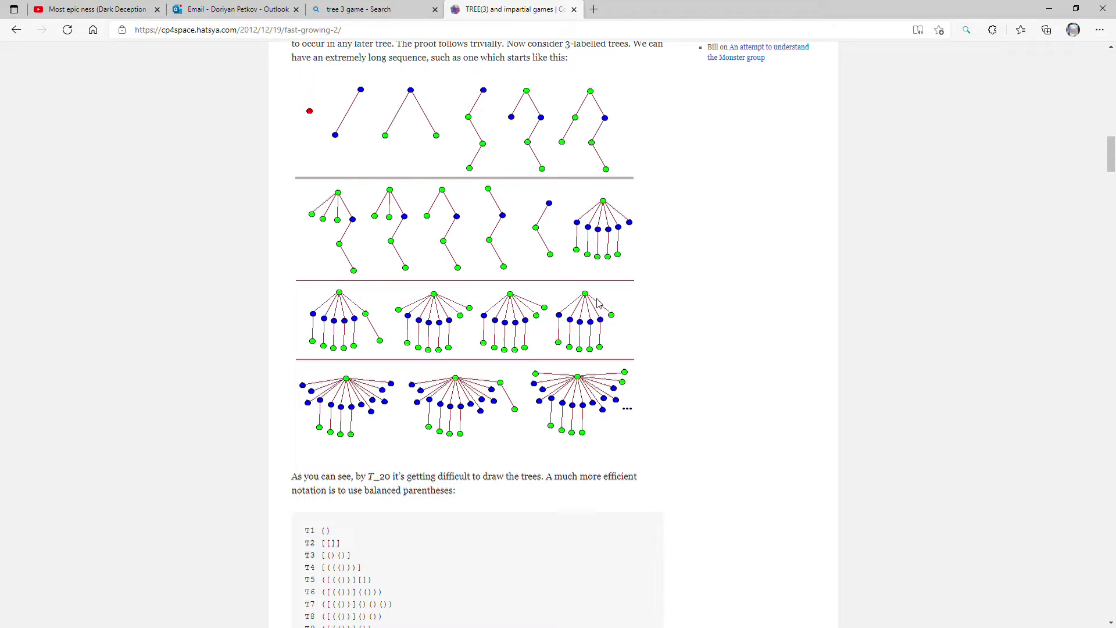
pyautogui.scroll(5, 407, 310)
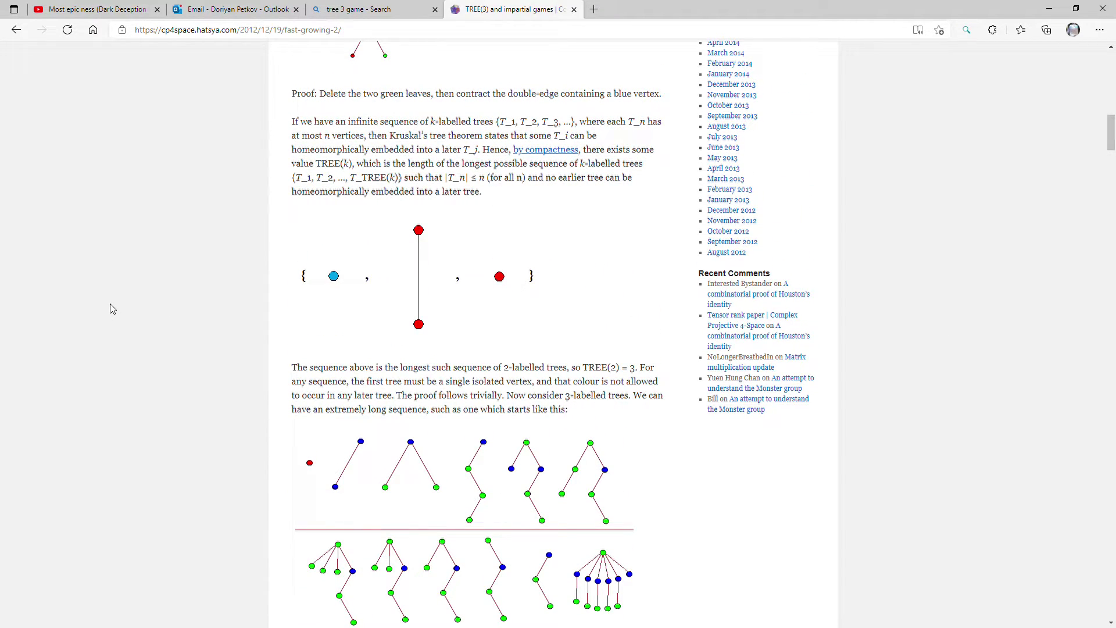
pyautogui.scroll(-2, 130, 294)
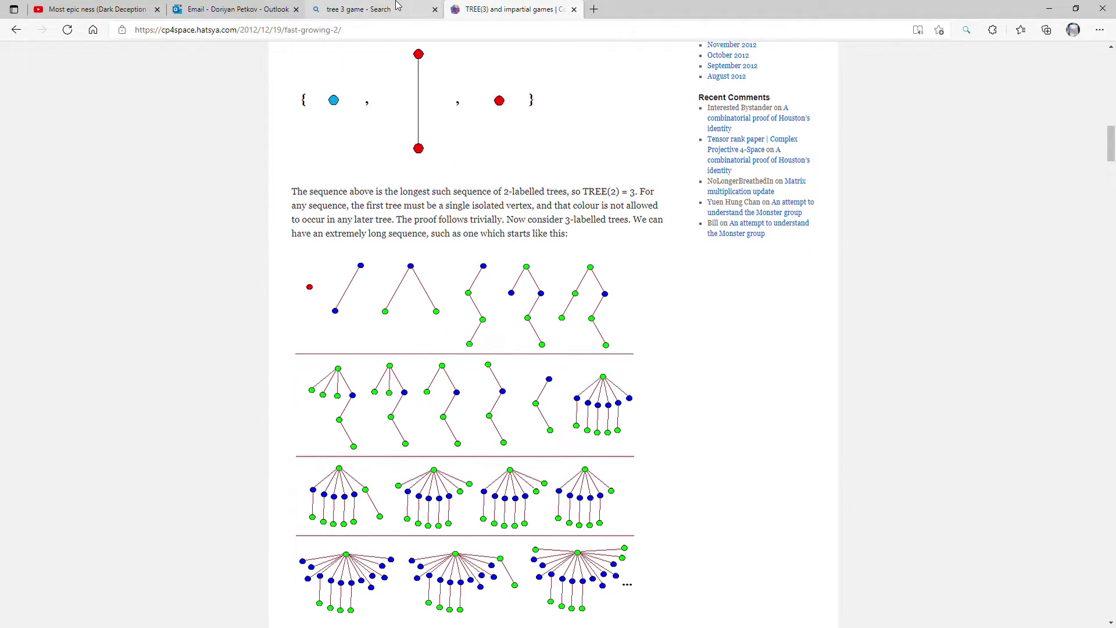
# - Switch to the 'tree 3 game' Bing search results tab
pyautogui.click(396, 7)
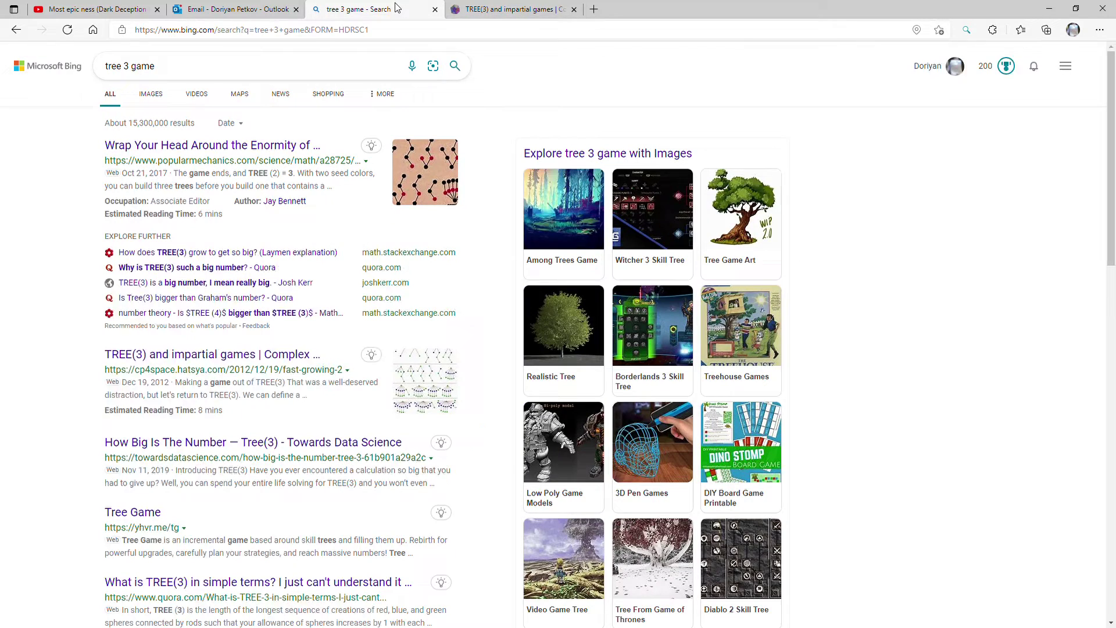
# - Search Bing for 'sscg 3 vs tree 3', starting from the 'sscg 3' suggestion
pyautogui.click(396, 68)
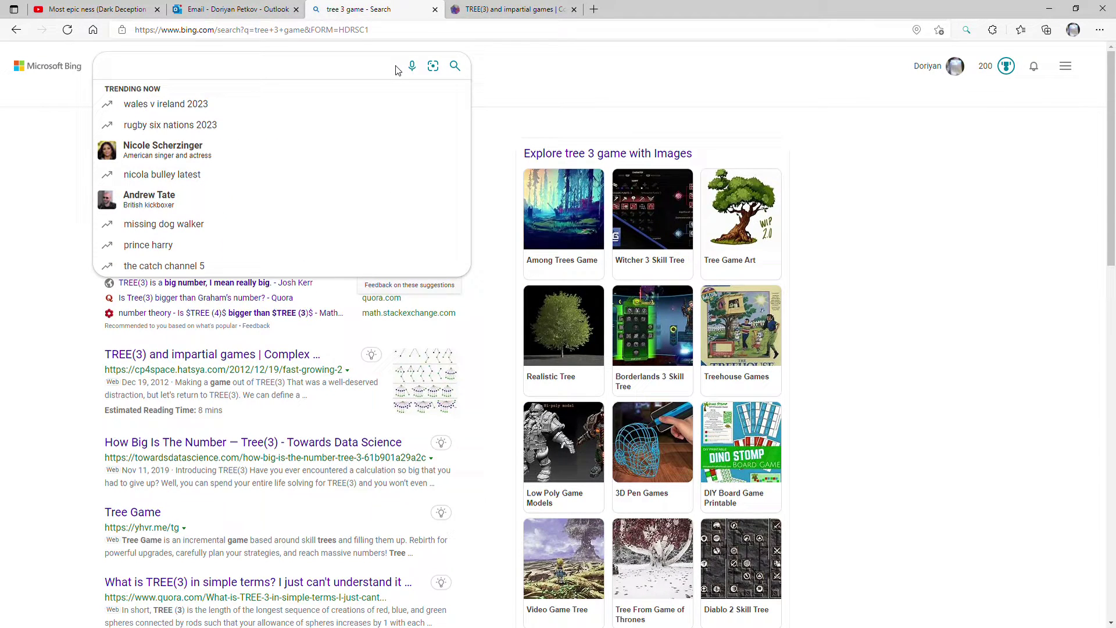
pyautogui.write('ss')
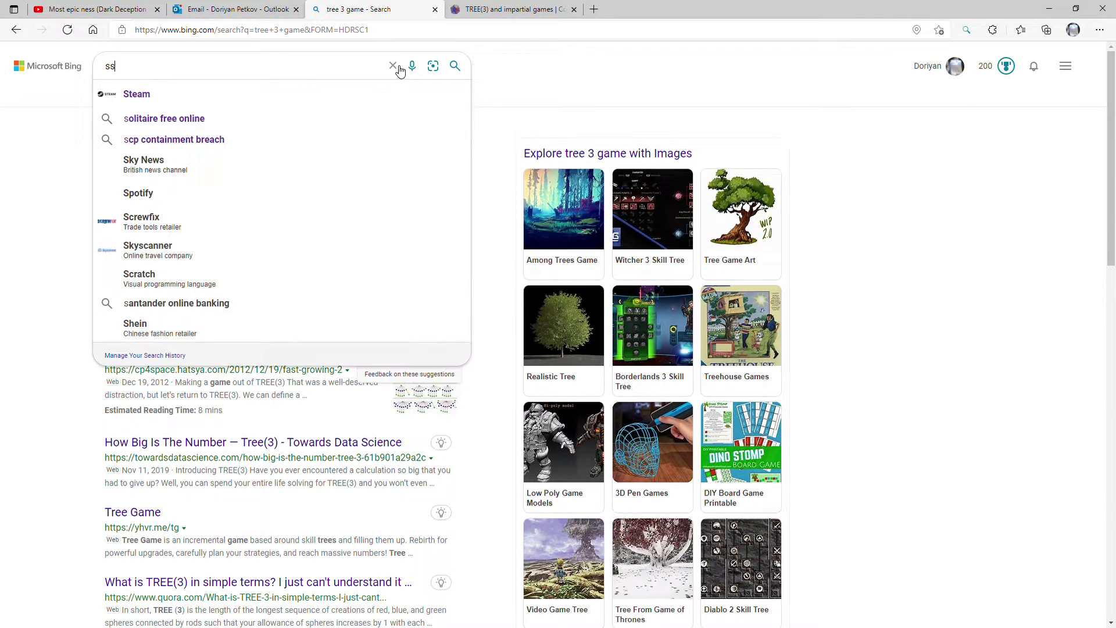
pyautogui.write('cg')
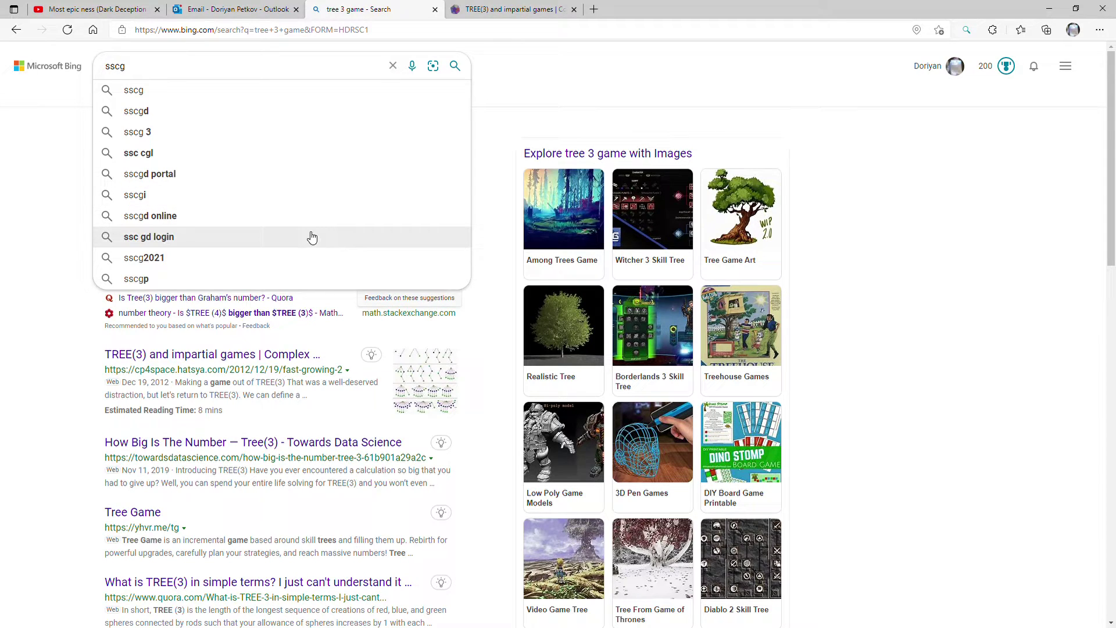
pyautogui.click(289, 138)
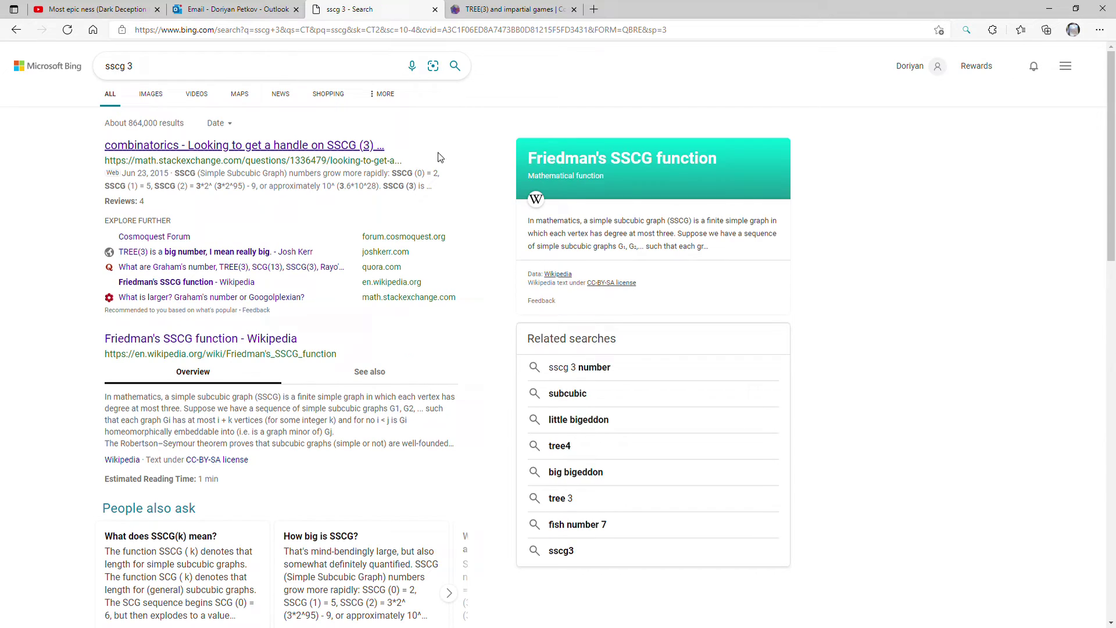
pyautogui.scroll(-1, 206, 497)
pyautogui.scroll(1, 205, 498)
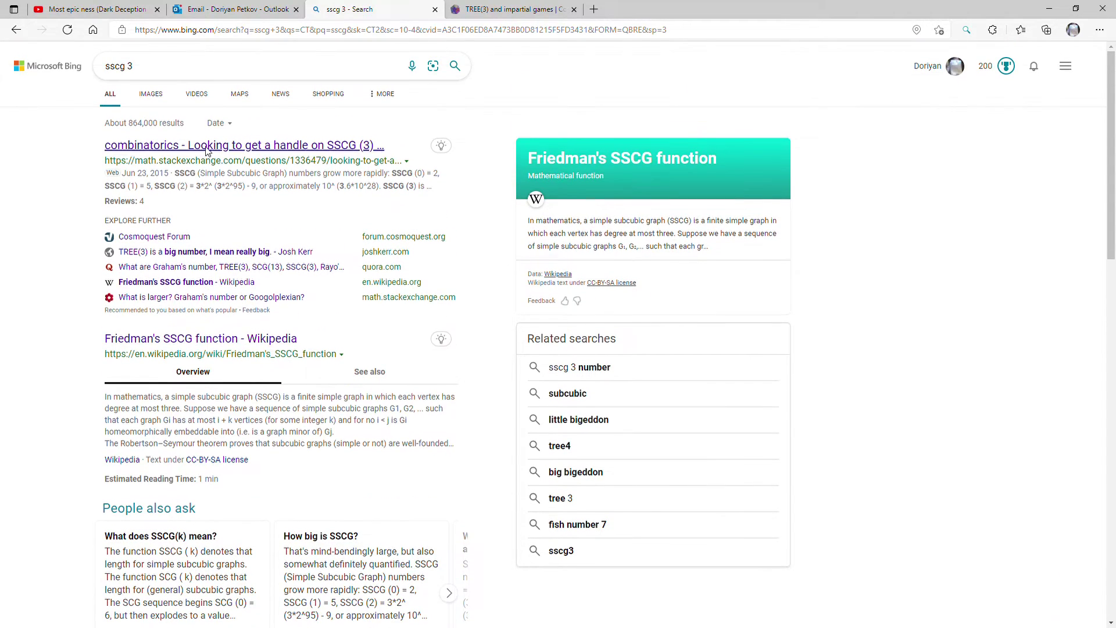
pyautogui.click(216, 69)
pyautogui.write('v')
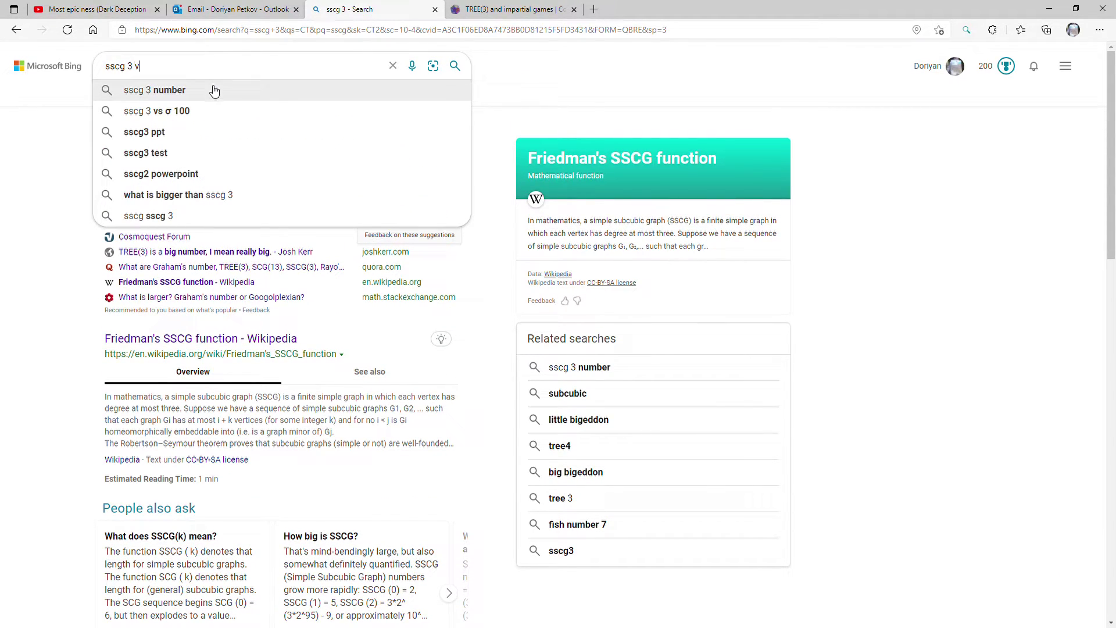
pyautogui.write('s tre')
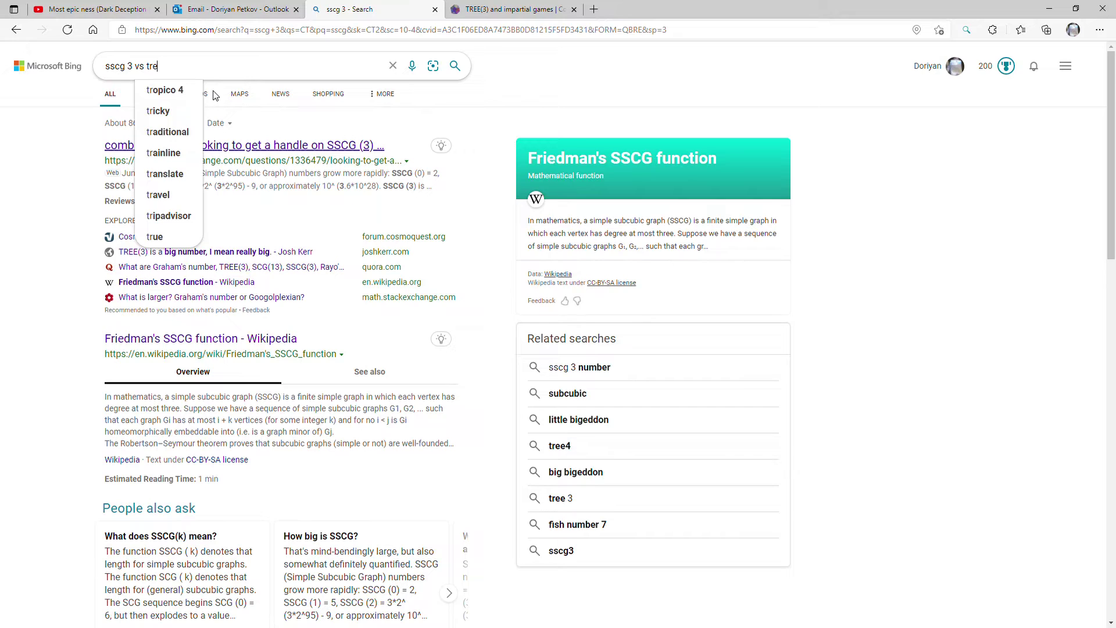
pyautogui.write('e 3')
pyautogui.press('Return')
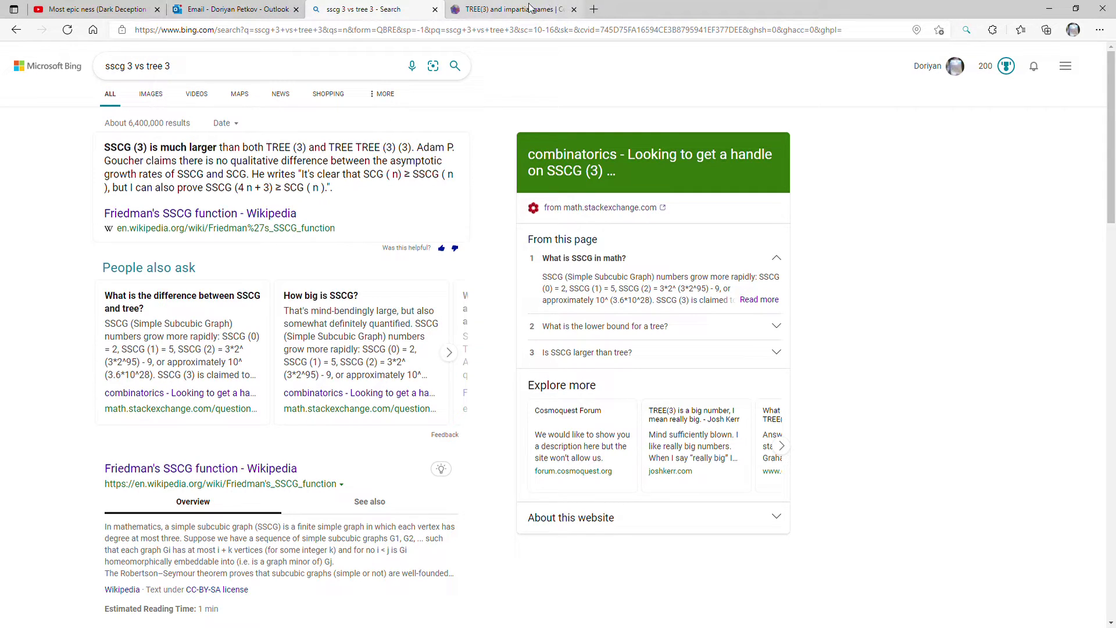
# - Switch between the TREE(3) blog tab and the 'sscg 3 vs tree 3' results, ending on the results
pyautogui.click(569, 8)
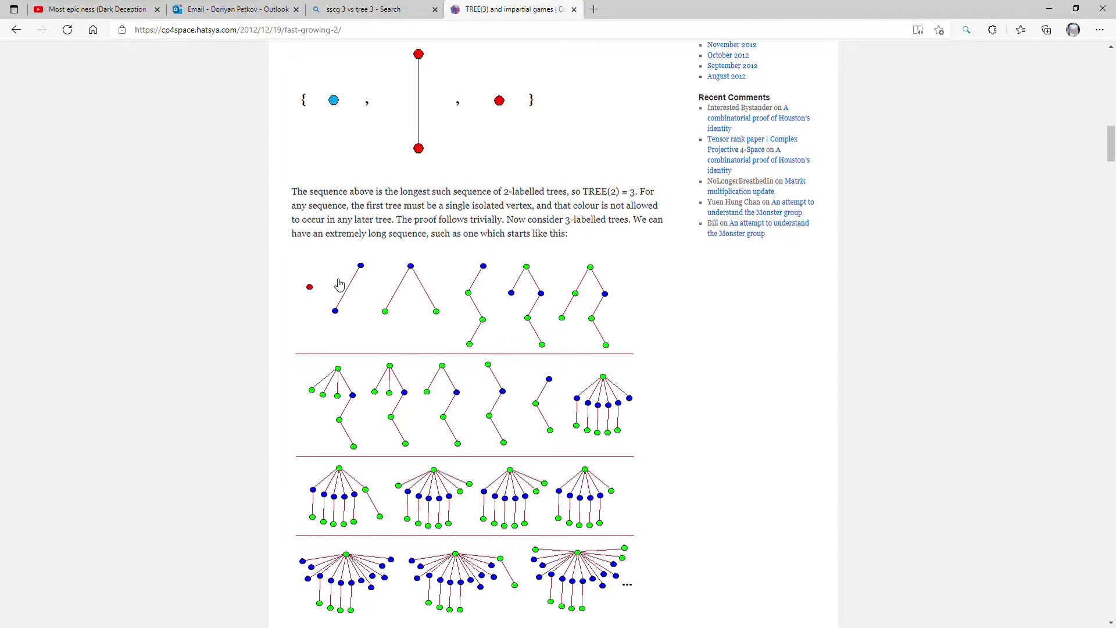
pyautogui.scroll(2, 474, 282)
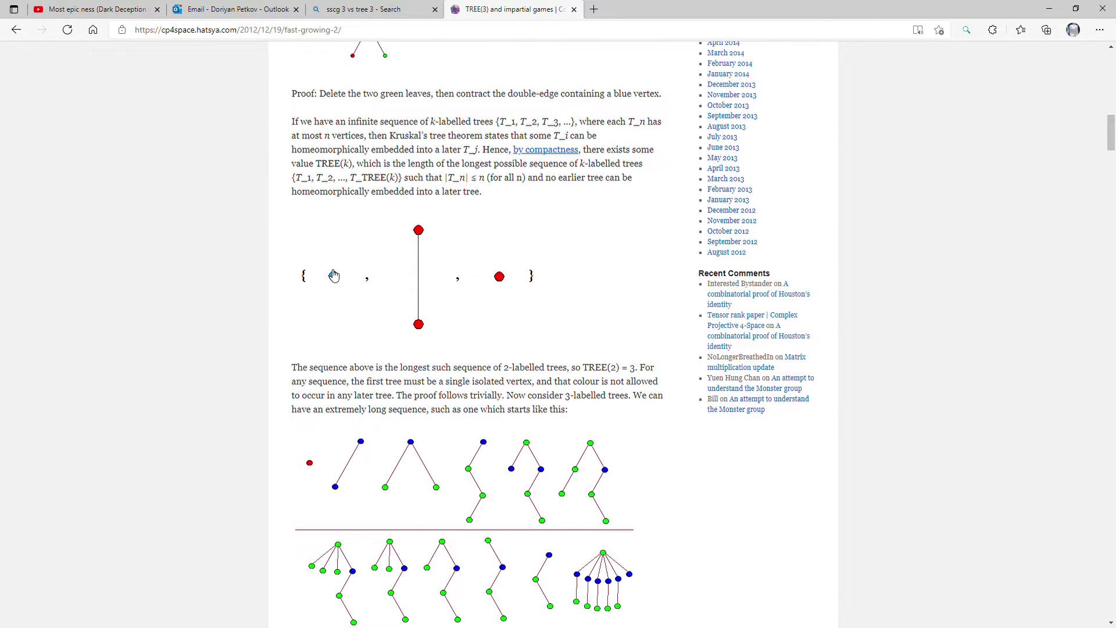
pyautogui.scroll(-2, 425, 257)
pyautogui.scroll(-2, 425, 254)
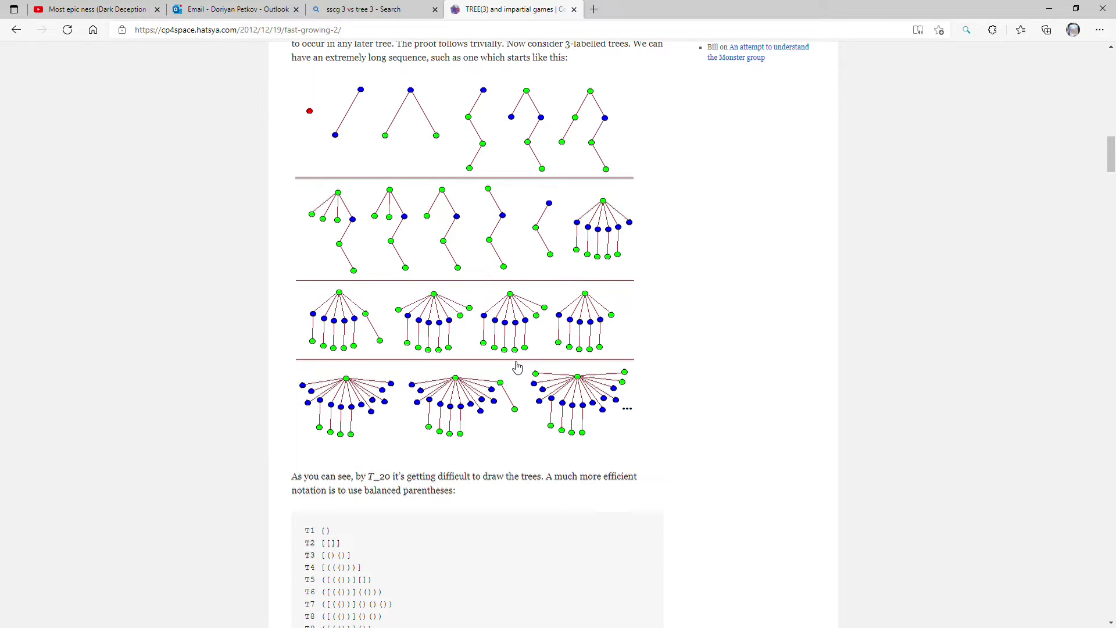
pyautogui.scroll(2, 514, 362)
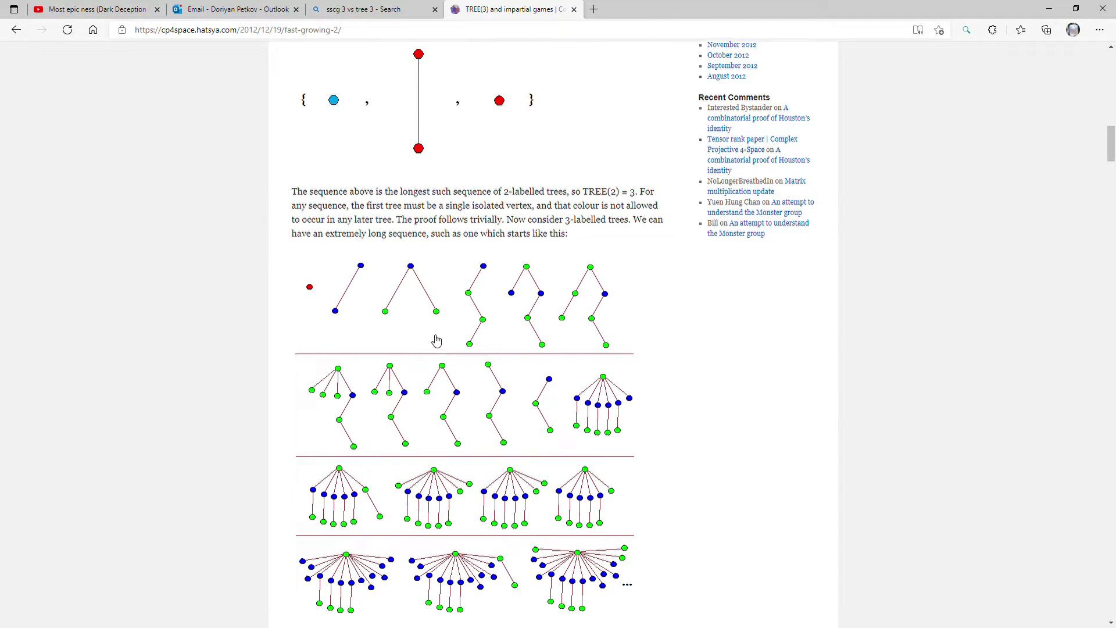
pyautogui.click(330, 10)
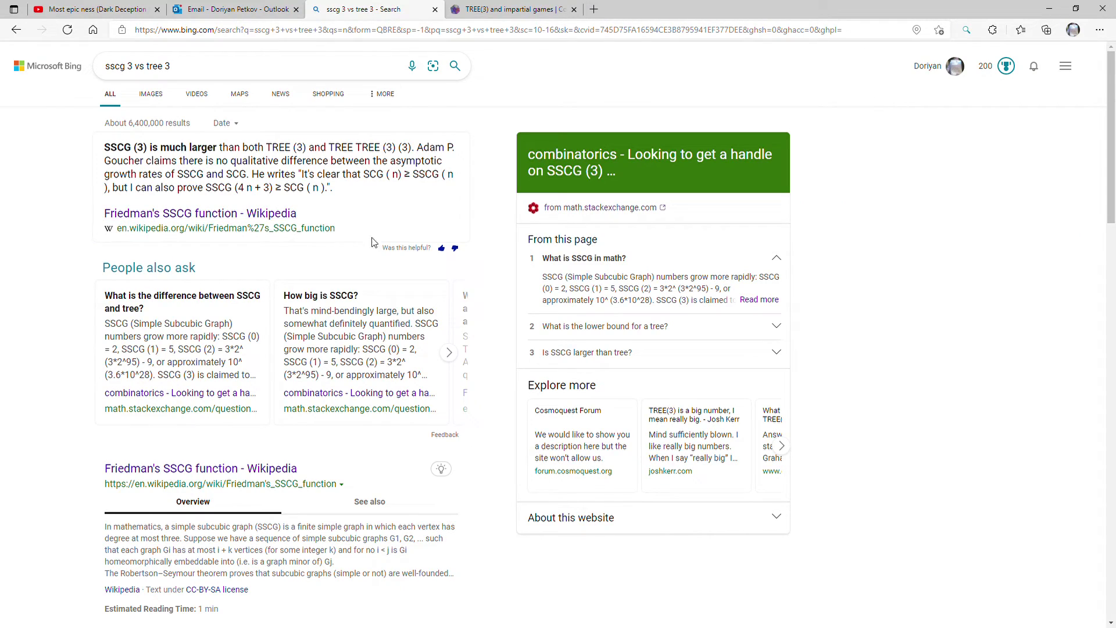
pyautogui.click(515, 10)
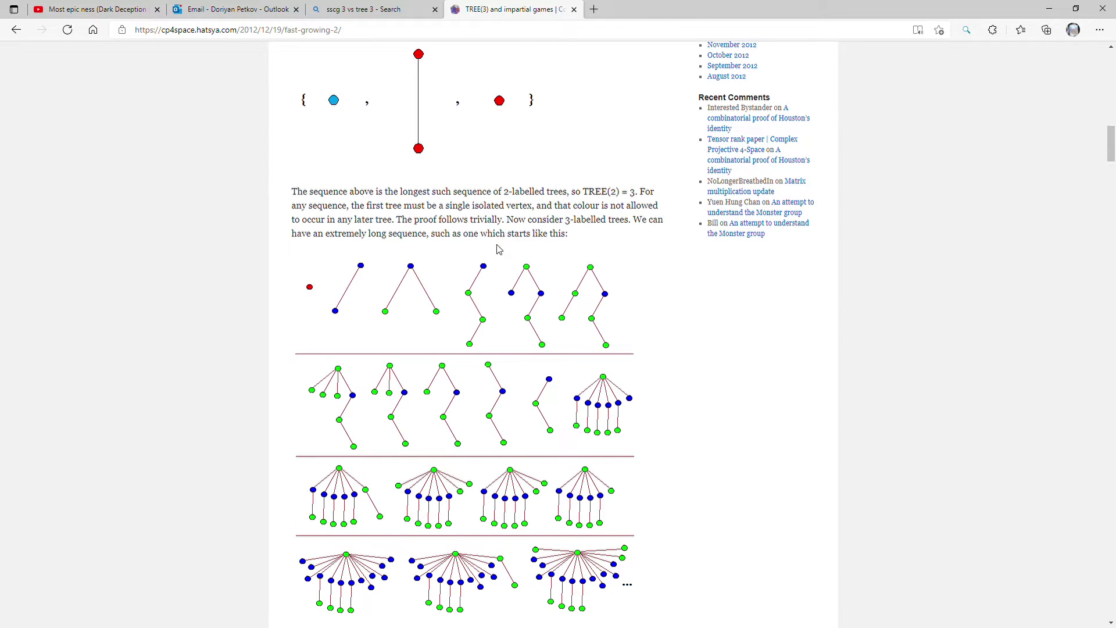
pyautogui.click(388, 9)
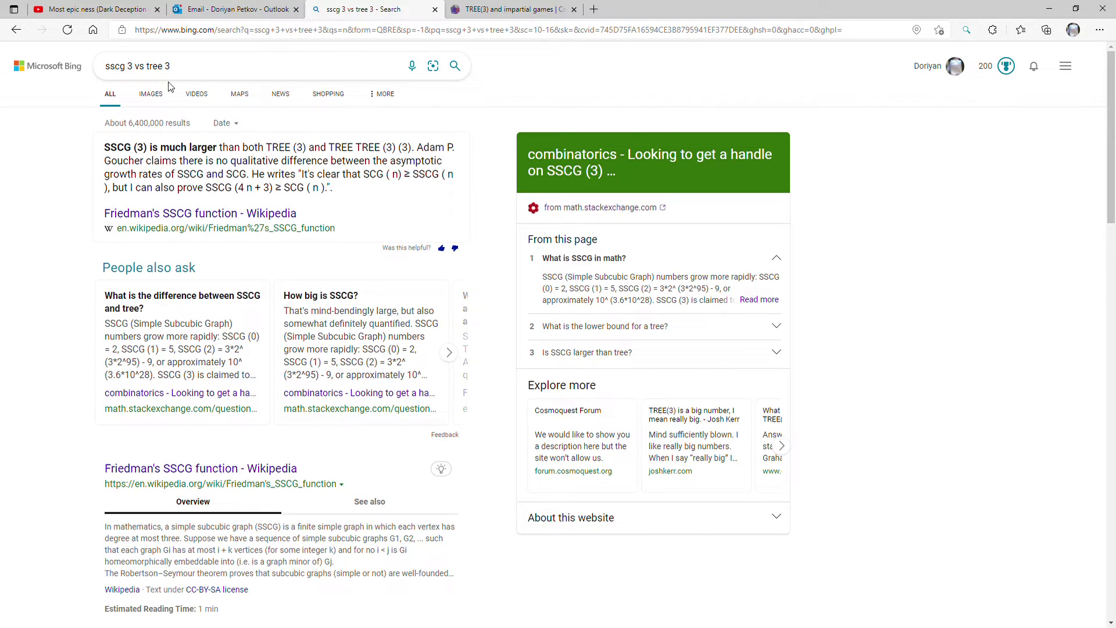
# - Replace the Bing query with 'load' and choose the 'loader's number' suggestion
pyautogui.click(393, 65)
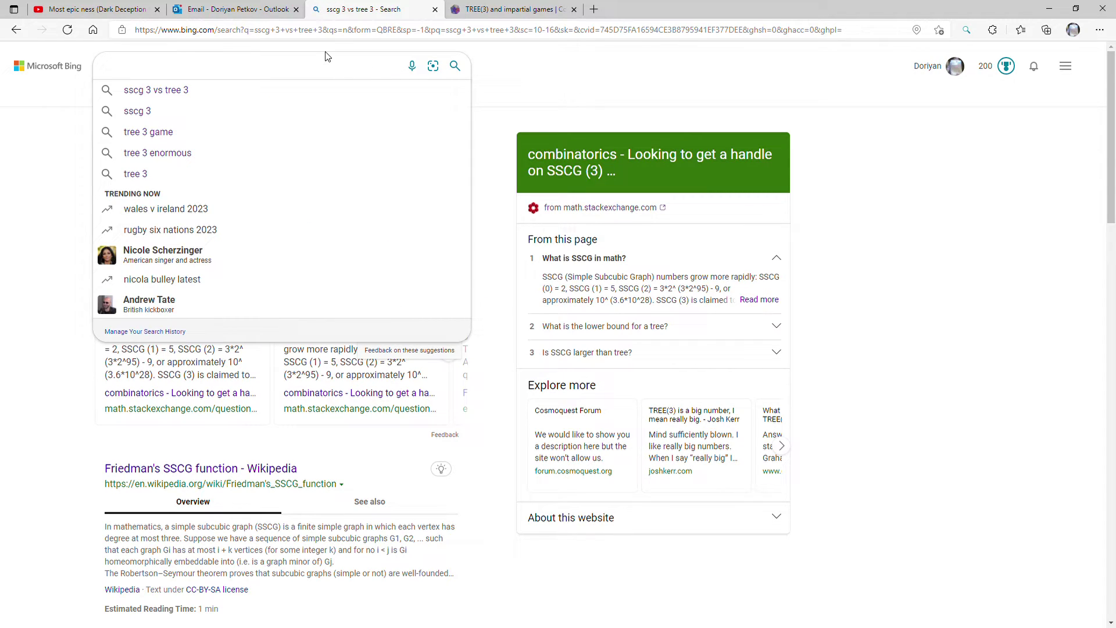
pyautogui.write('(load')
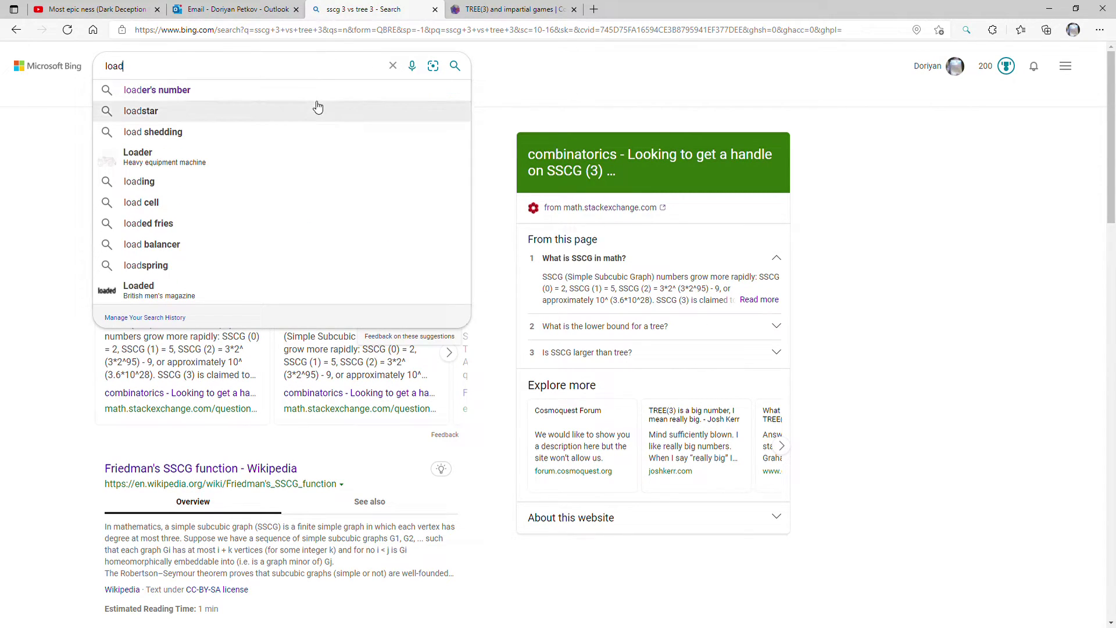
pyautogui.click(315, 90)
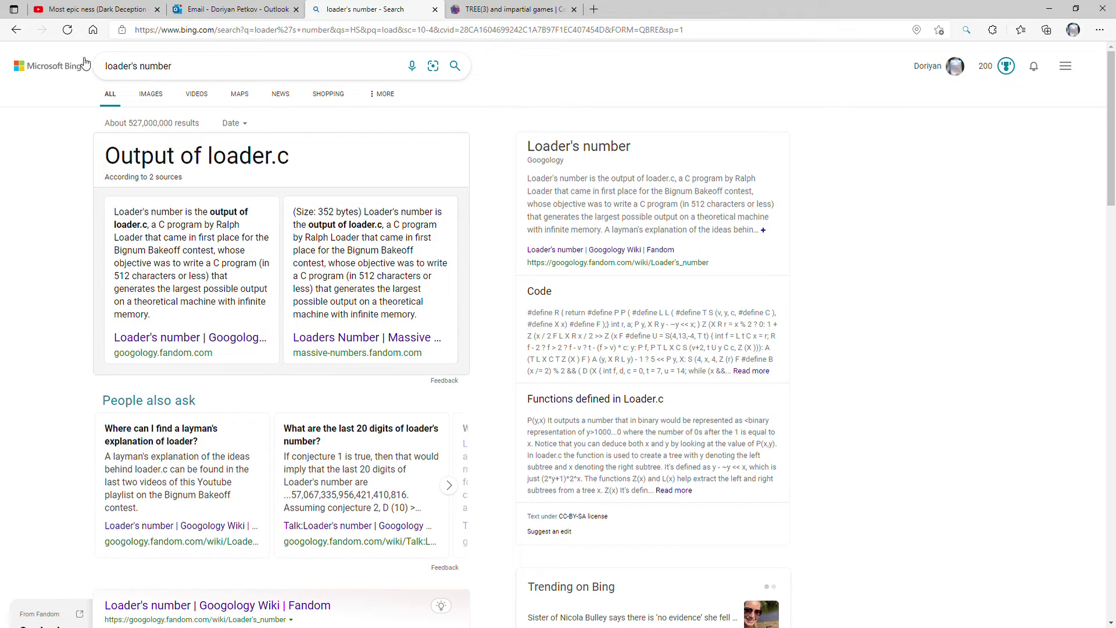
pyautogui.click(504, 7)
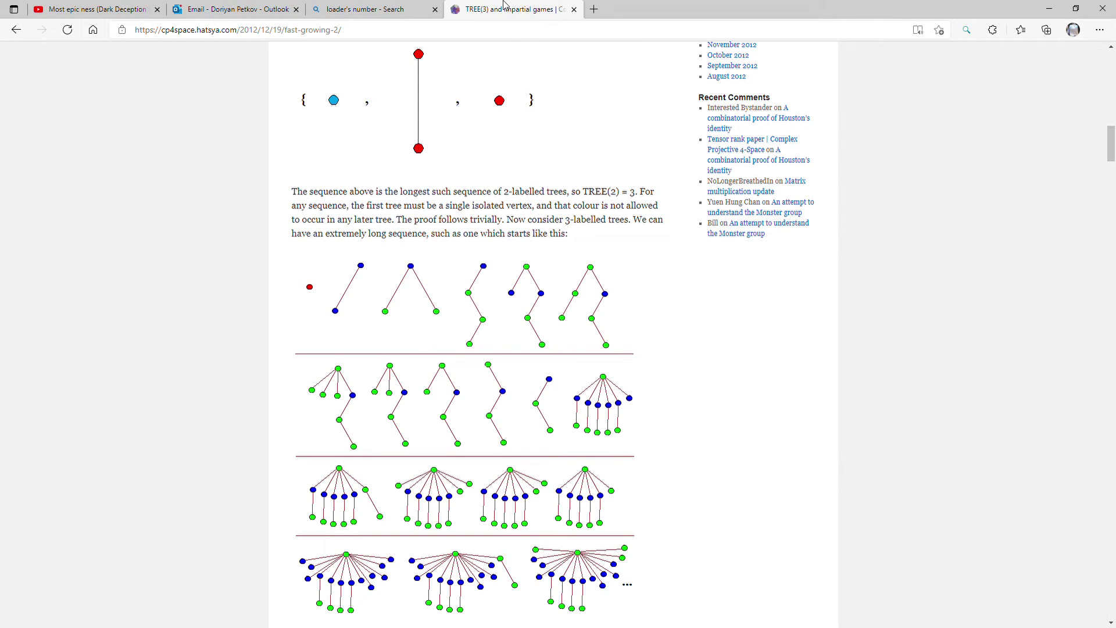